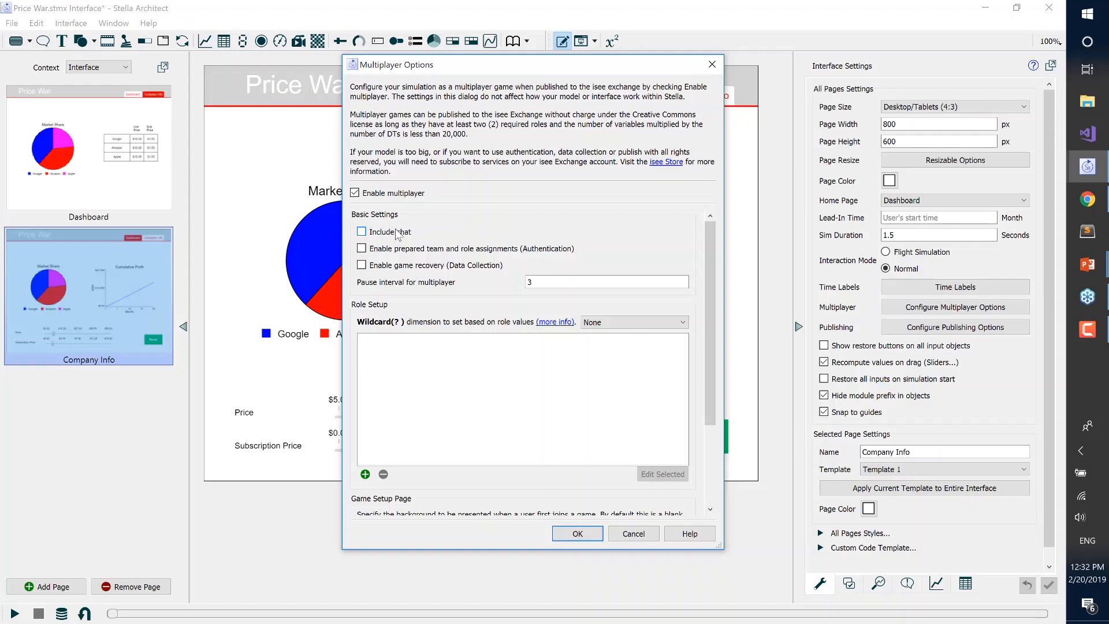
# Include chat in the multiplayer options and set the wildcard dimension for role values to Company
pyautogui.click(399, 232)
pyautogui.click(616, 329)
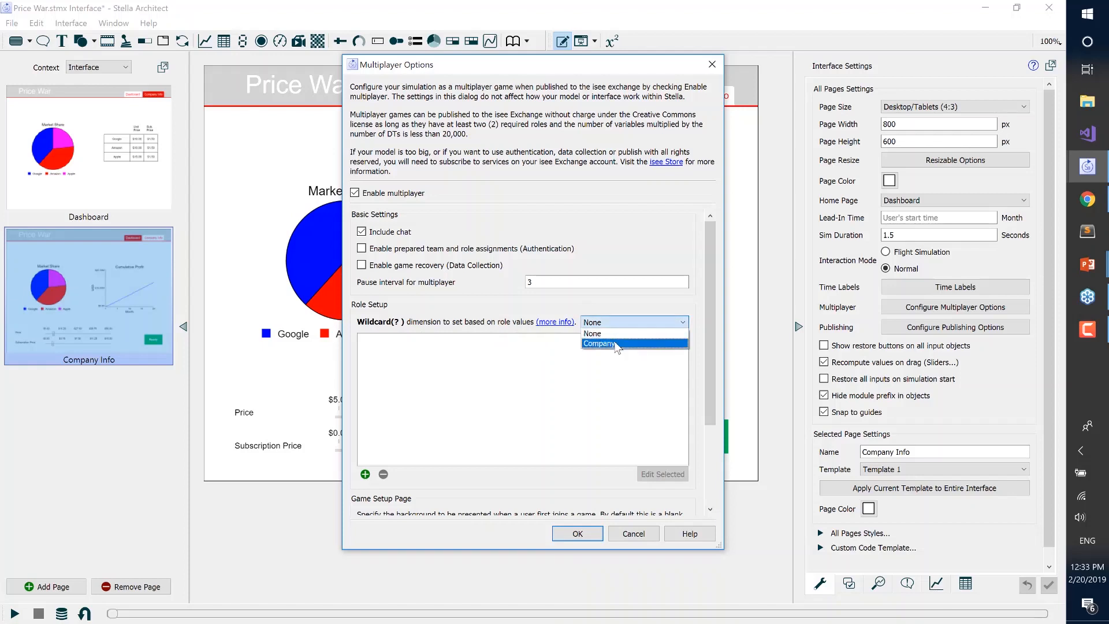
pyautogui.click(615, 343)
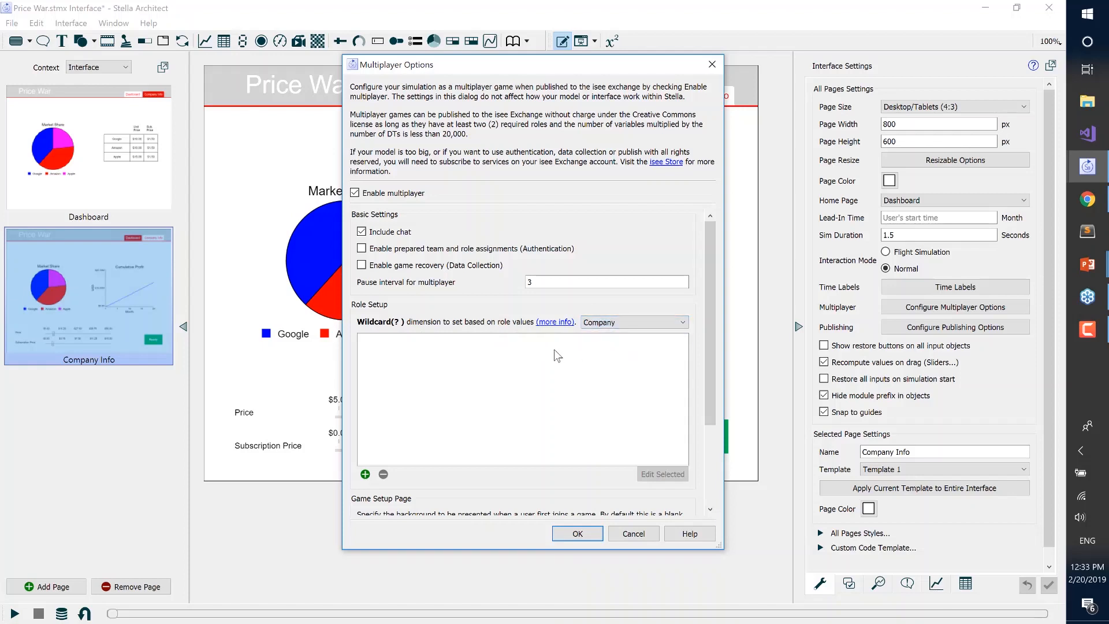
# Start a new multiplayer role named Google with Dashboard as its start page
pyautogui.click(366, 474)
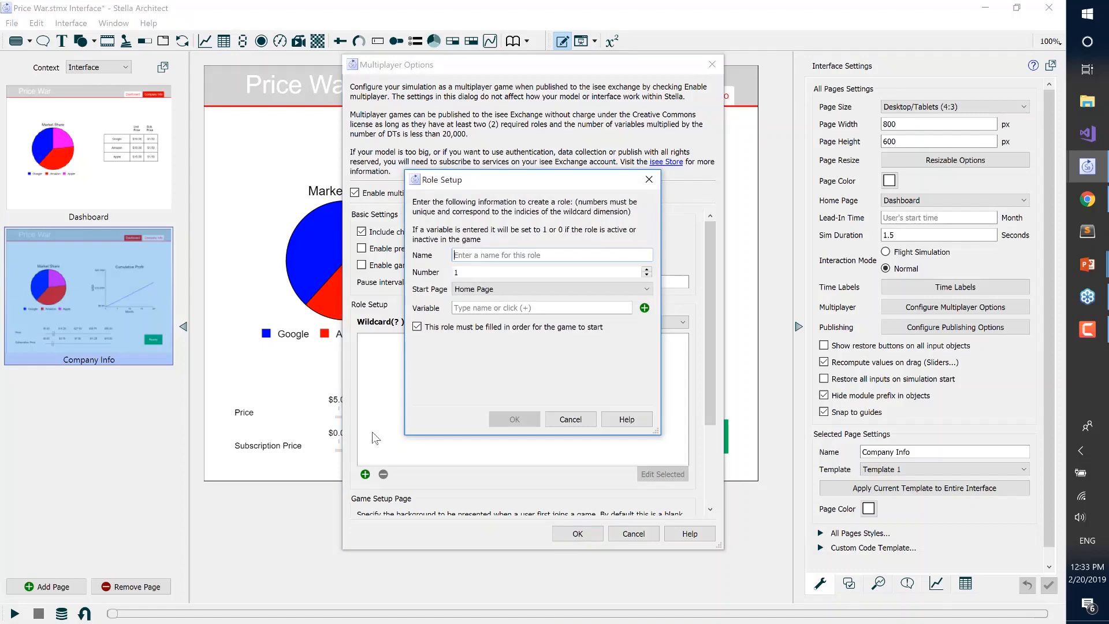
pyautogui.write('Google')
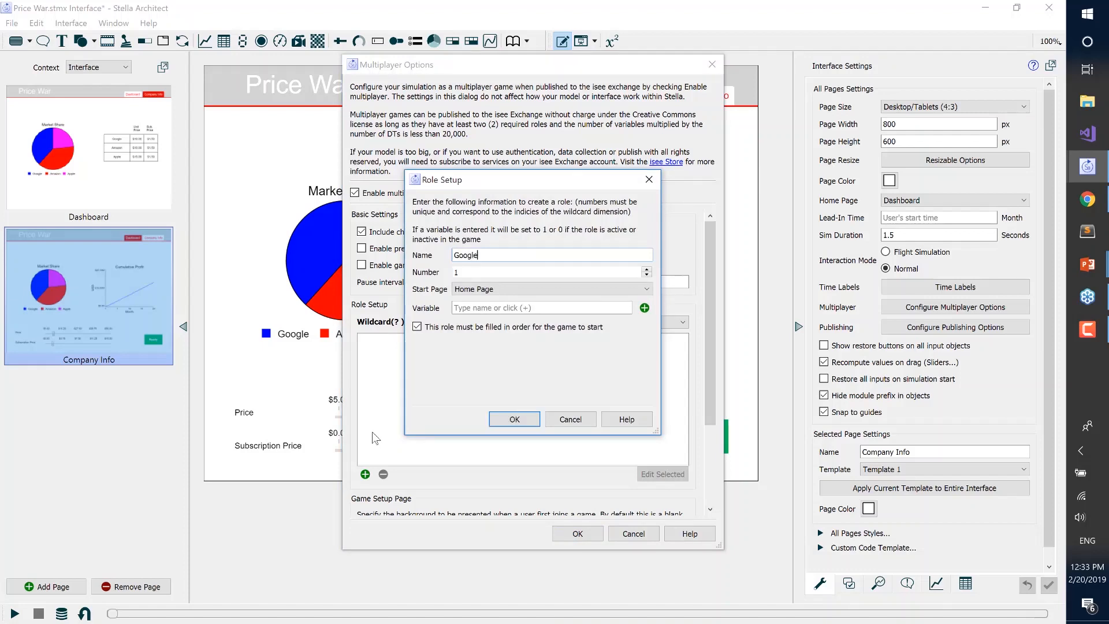
pyautogui.click(478, 289)
pyautogui.click(474, 310)
# Assign the variable is active[Google] to the Google role and save the role
pyautogui.click(645, 308)
pyautogui.write('is')
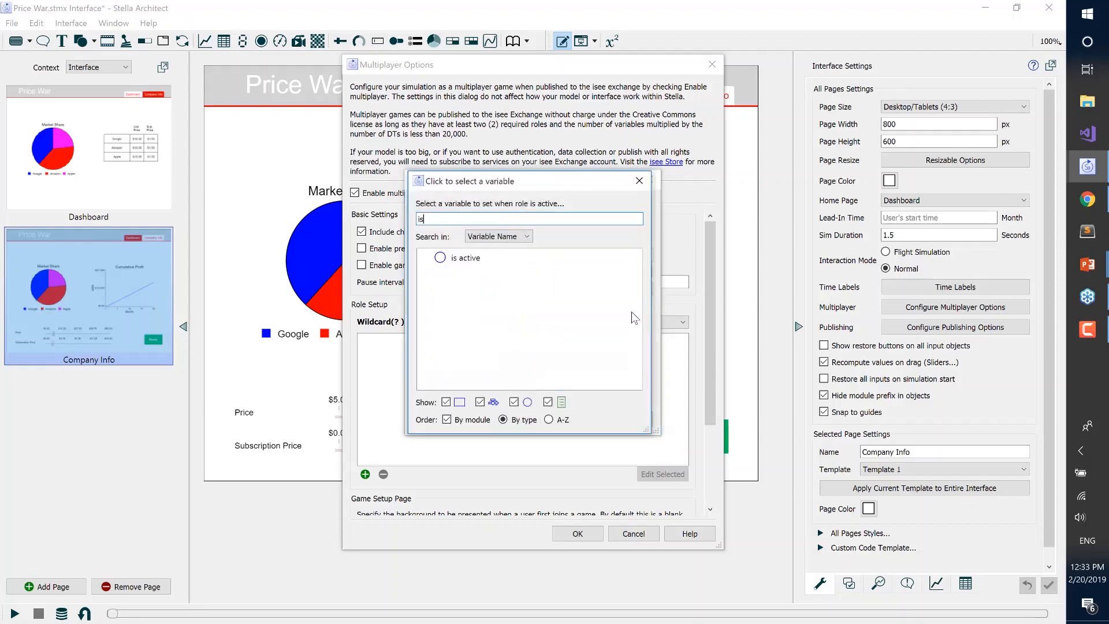
pyautogui.click(535, 259)
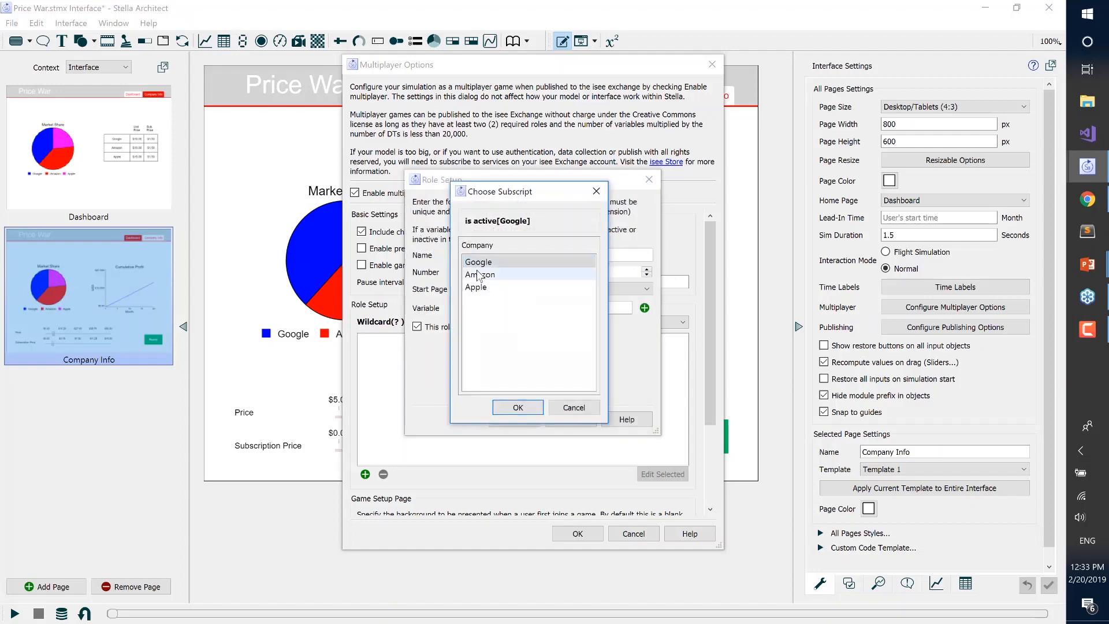
pyautogui.click(530, 409)
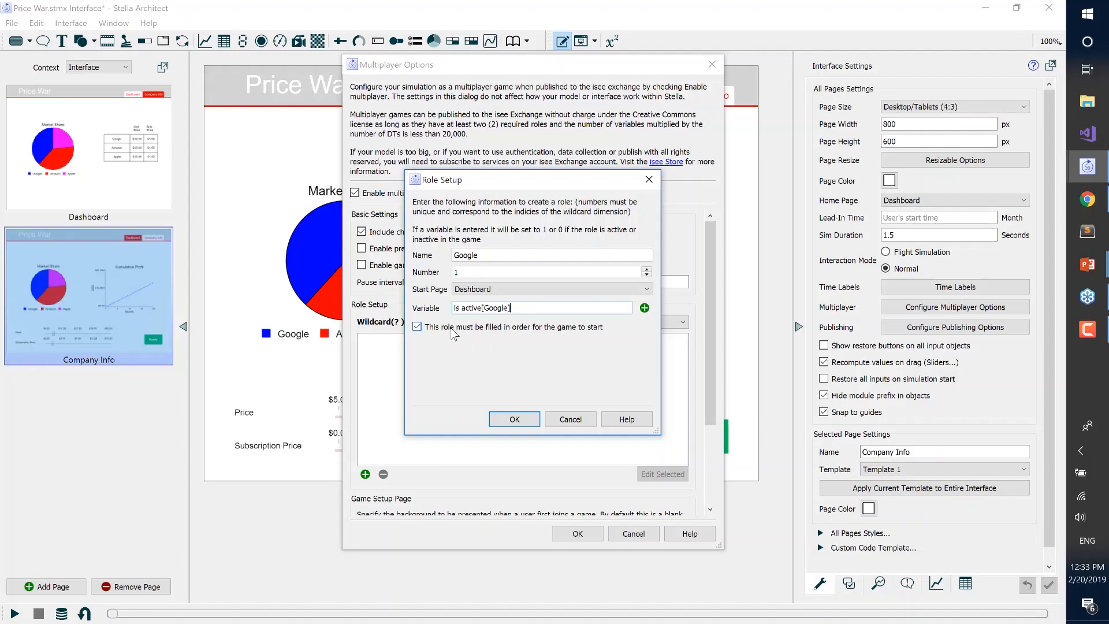
pyautogui.click(516, 420)
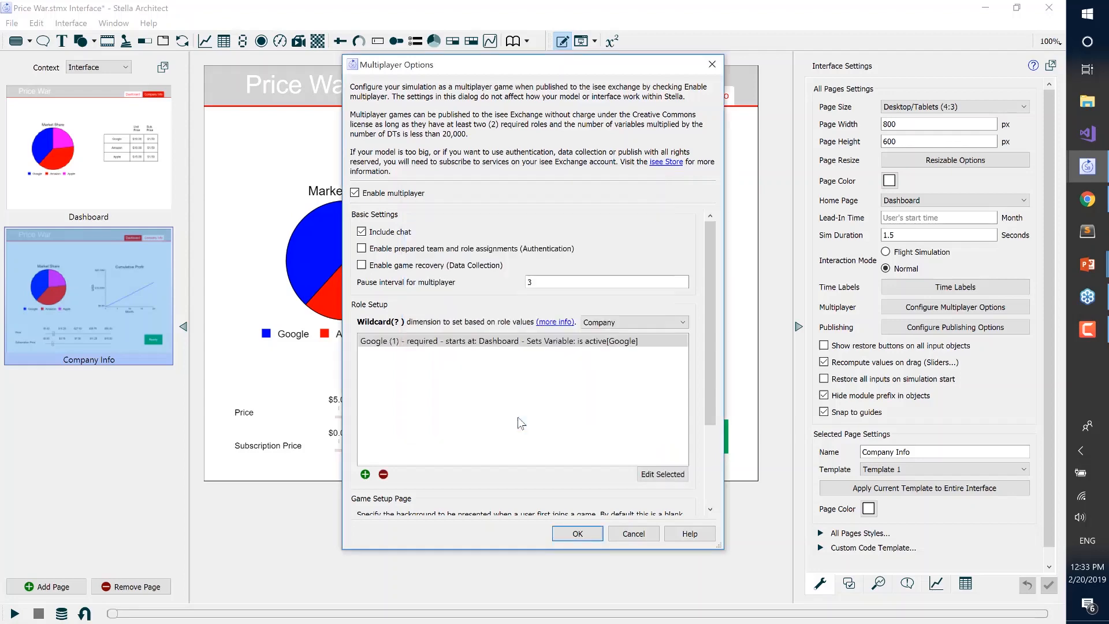
# Start a second multiplayer role named Amazon with Dashboard as its start page
pyautogui.click(366, 474)
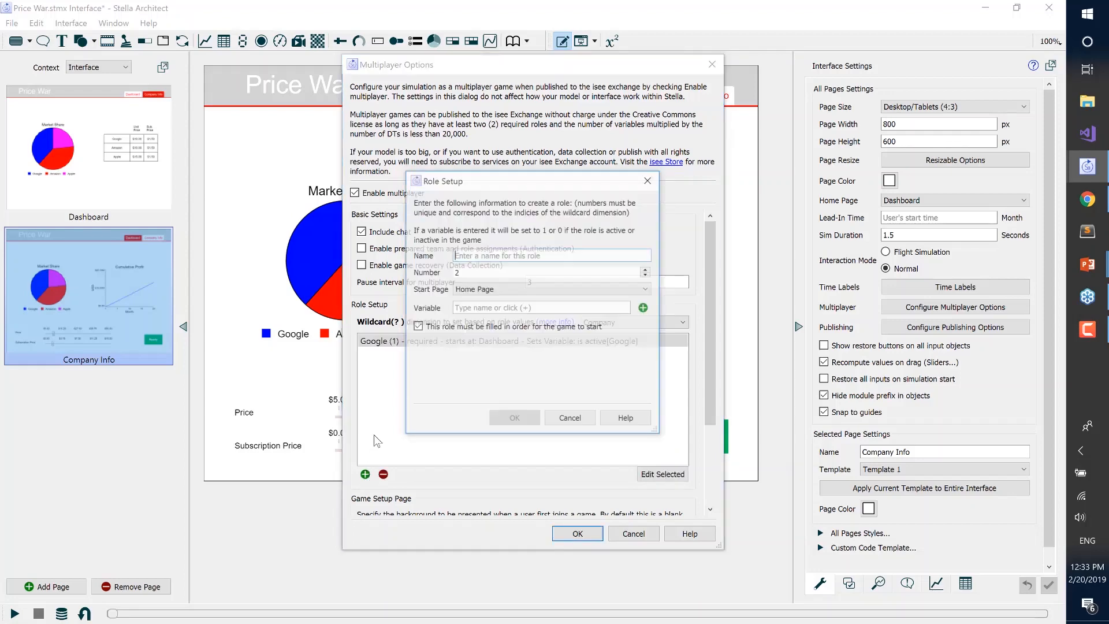
pyautogui.write('Amazon')
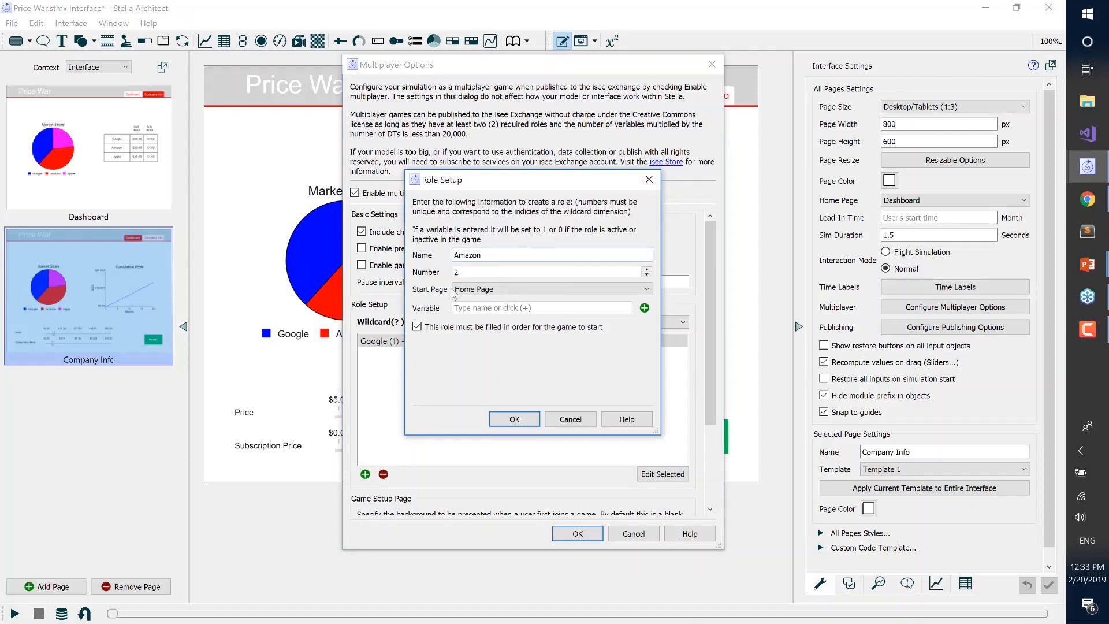
pyautogui.click(484, 290)
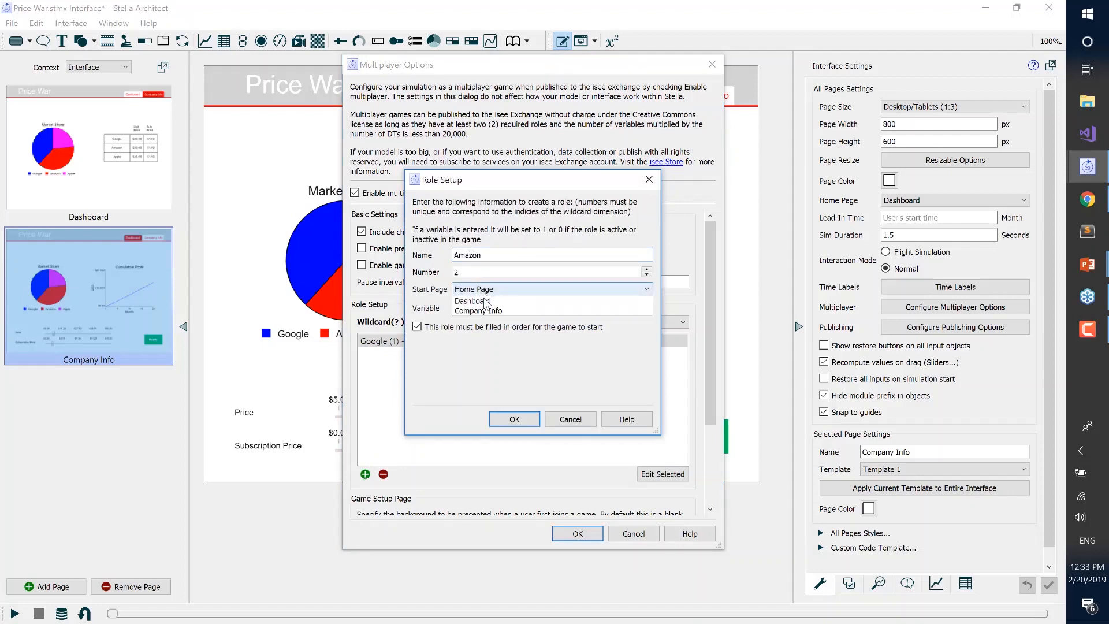
pyautogui.click(492, 320)
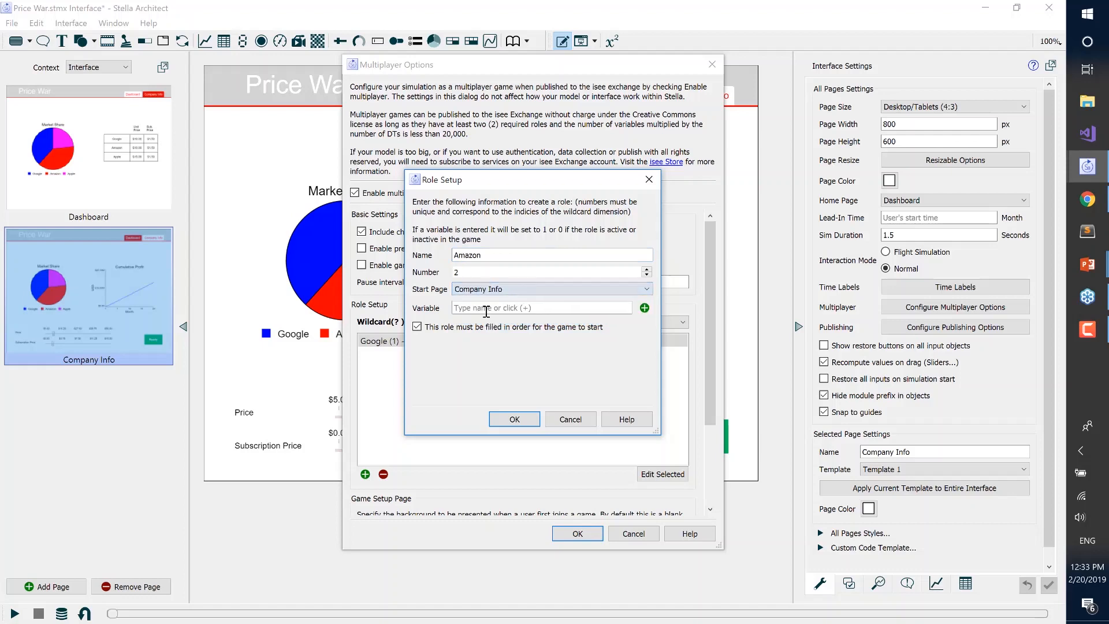
pyautogui.click(491, 289)
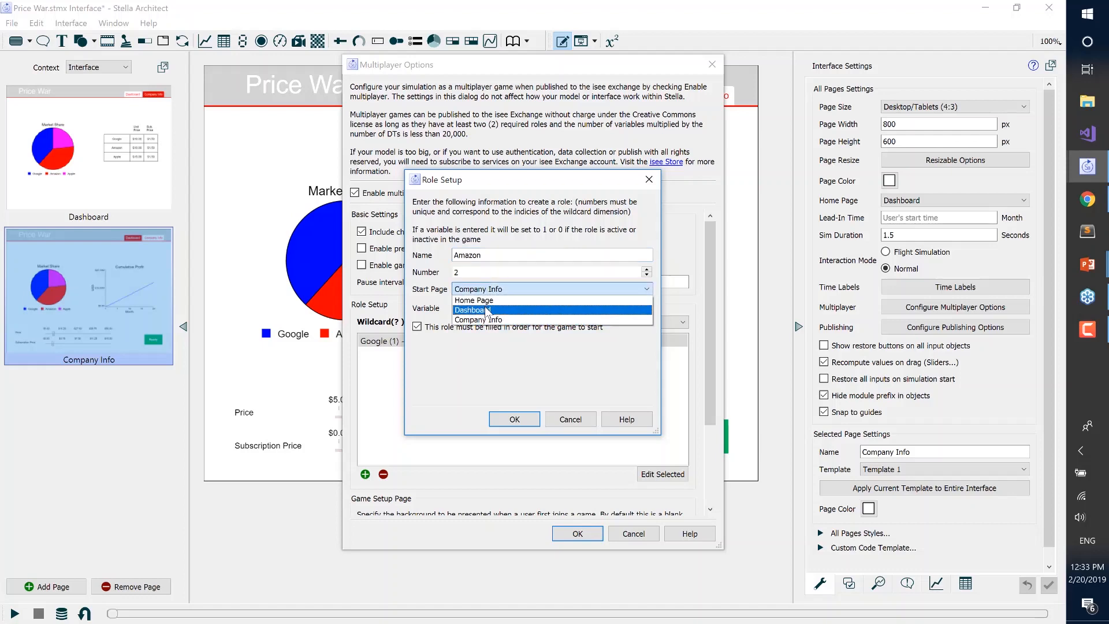
pyautogui.click(488, 311)
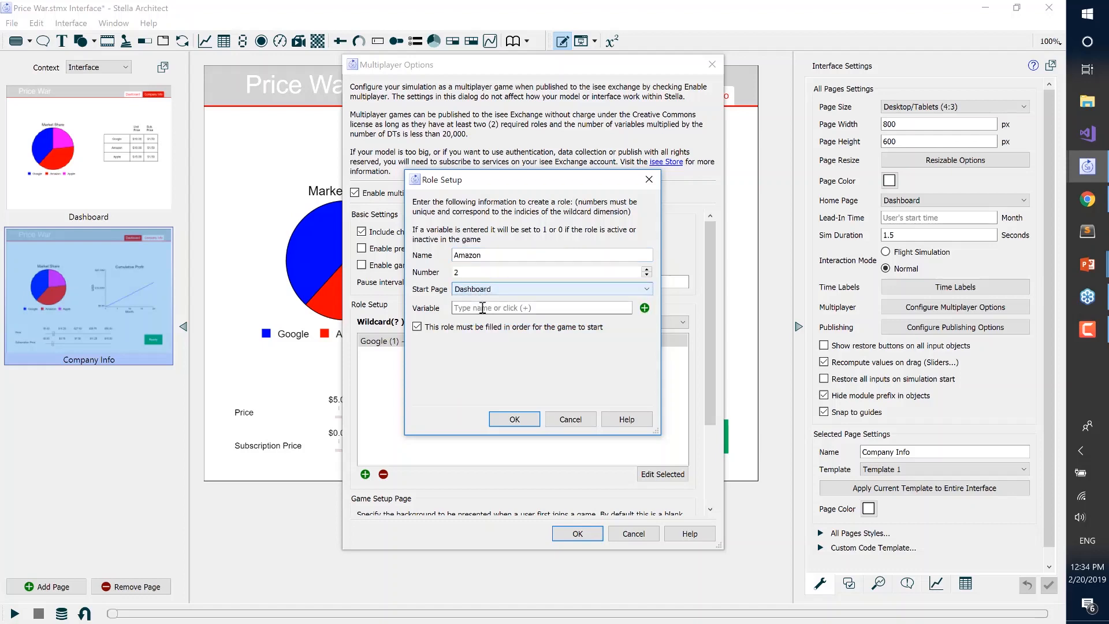
# Assign the variable is active[Amazon] to the Amazon role and save the role
pyautogui.click(644, 308)
pyautogui.write('is')
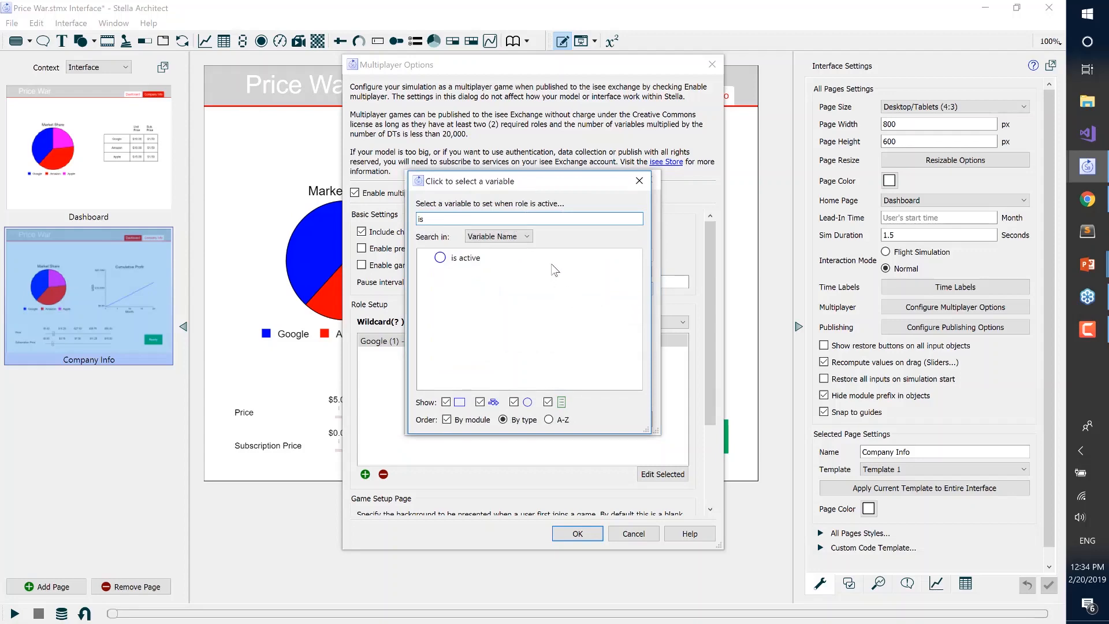
pyautogui.doubleClick(522, 262)
pyautogui.click(502, 274)
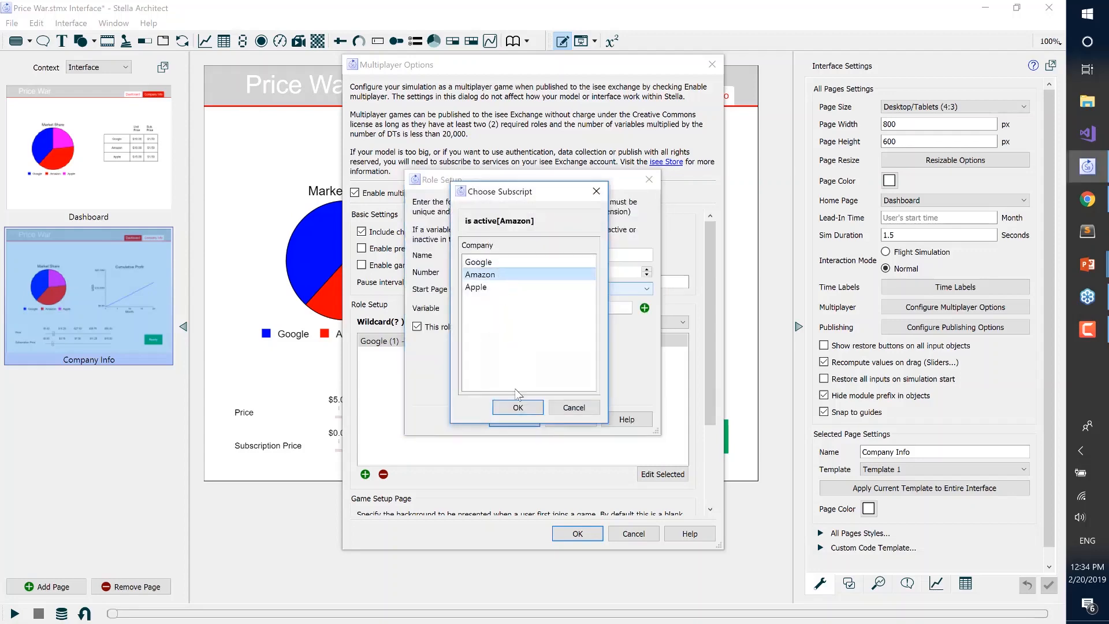
pyautogui.click(518, 411)
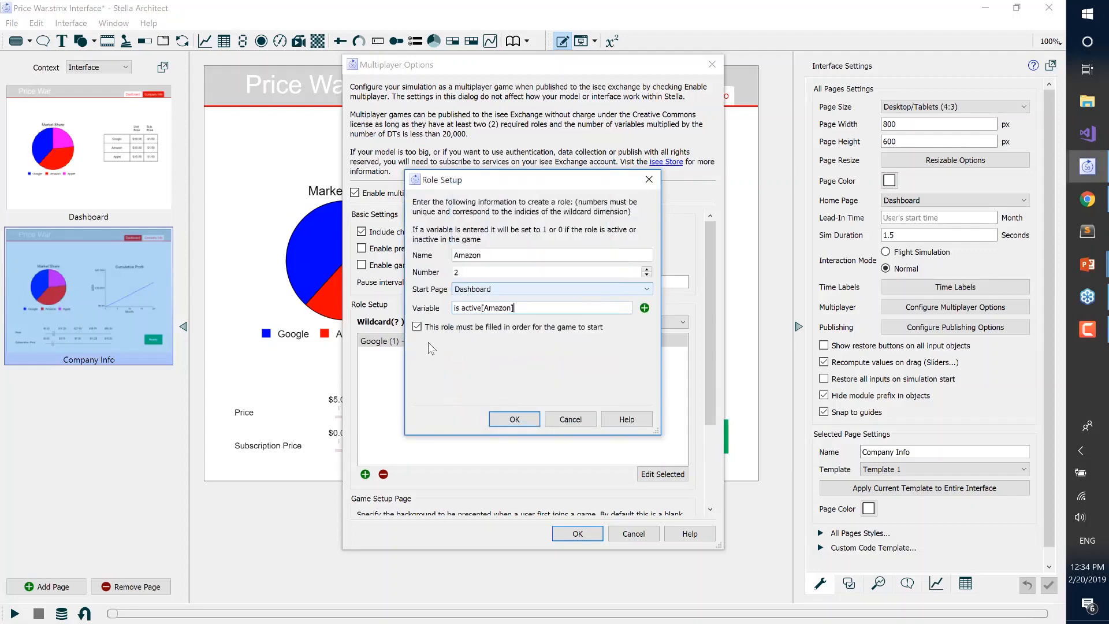
pyautogui.click(523, 419)
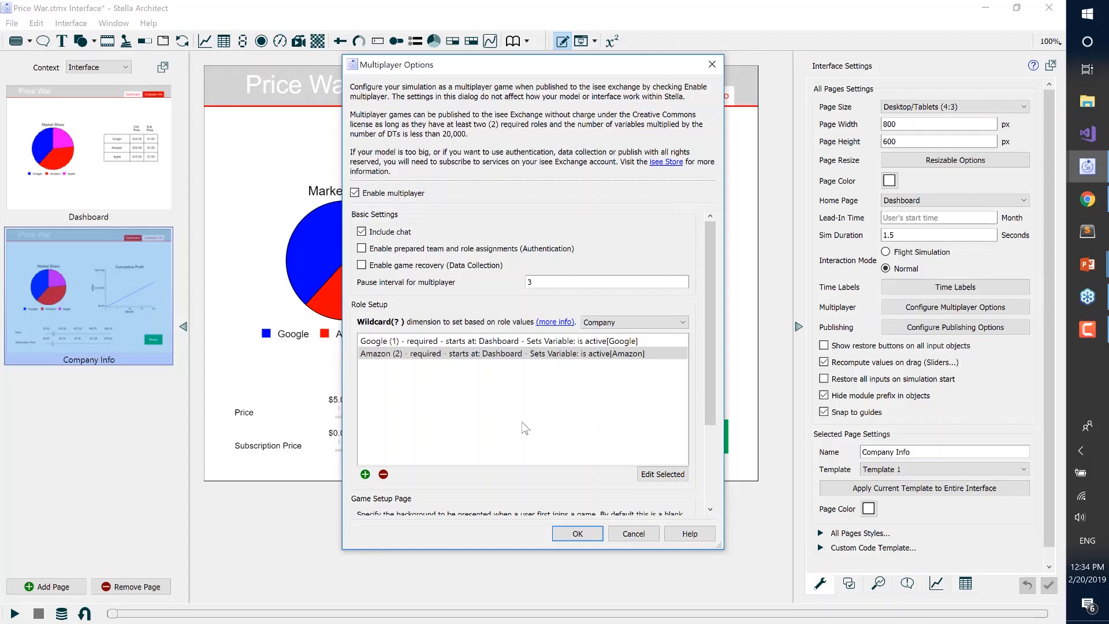
# Start a third multiplayer role named Apple with Dashboard as its start page
pyautogui.click(365, 474)
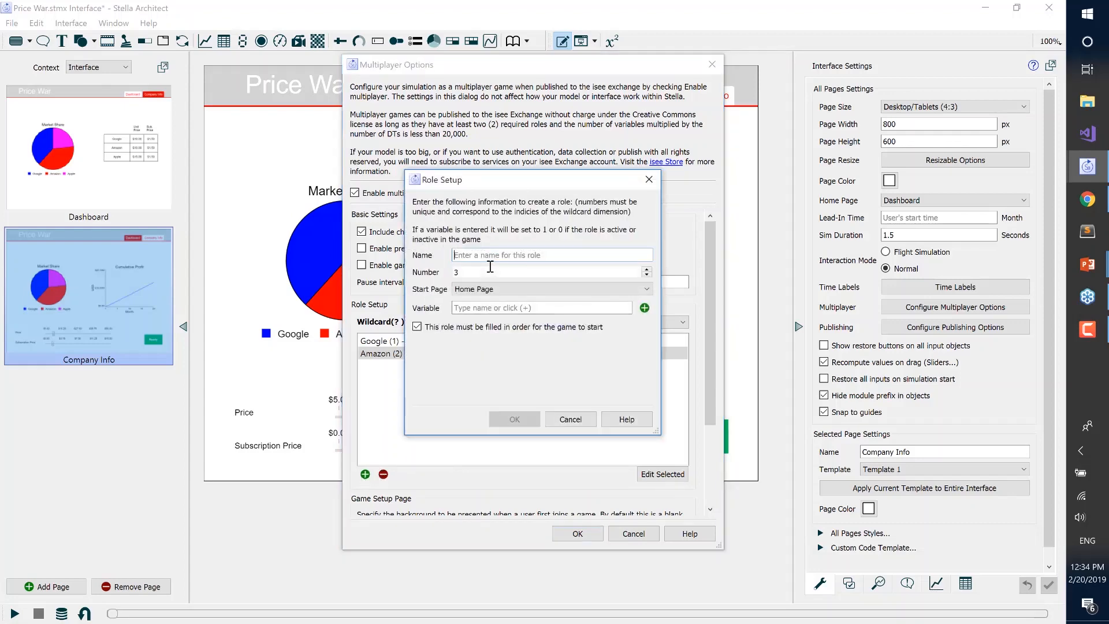
pyautogui.write('Apple')
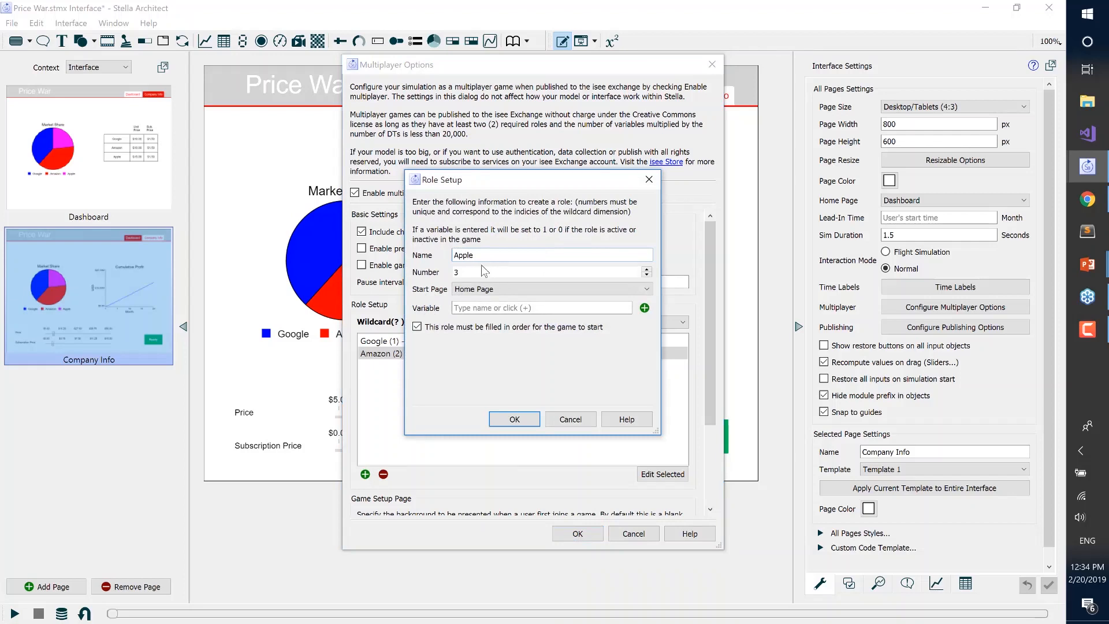
pyautogui.click(484, 289)
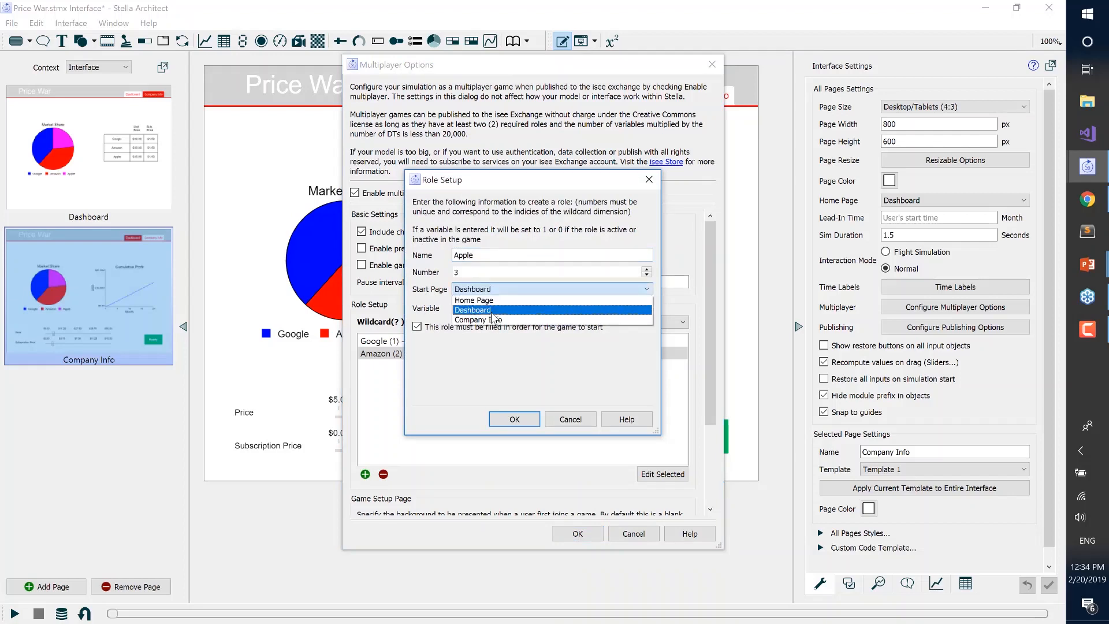
pyautogui.click(492, 311)
pyautogui.press('Tab')
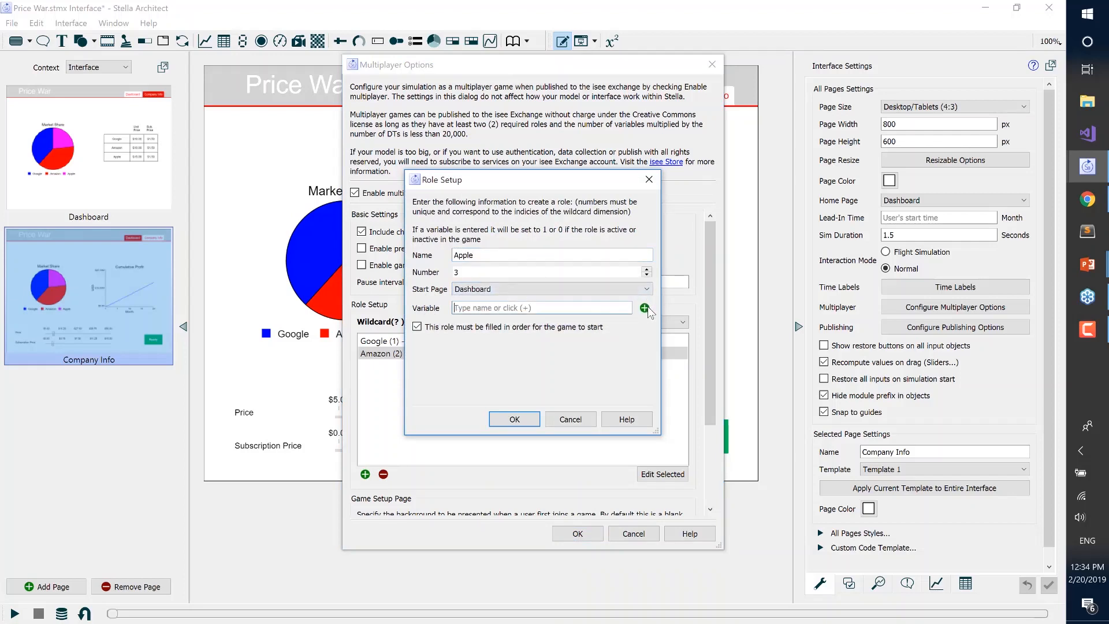
# Assign the variable is active with the Apple subscript to the Apple role
pyautogui.click(645, 308)
pyautogui.write('is')
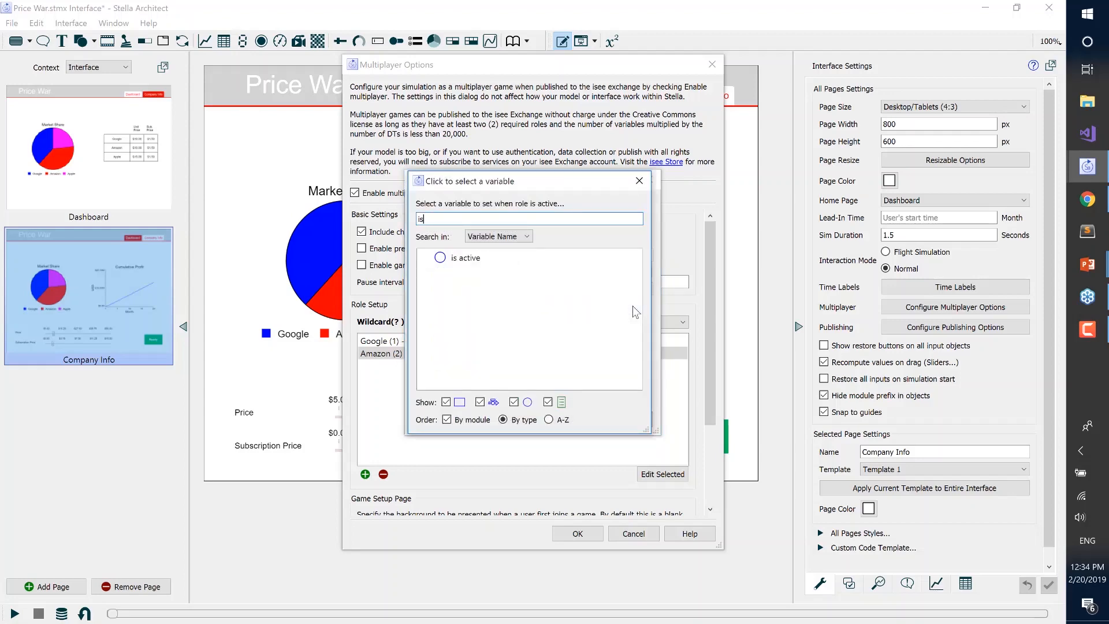
pyautogui.doubleClick(506, 260)
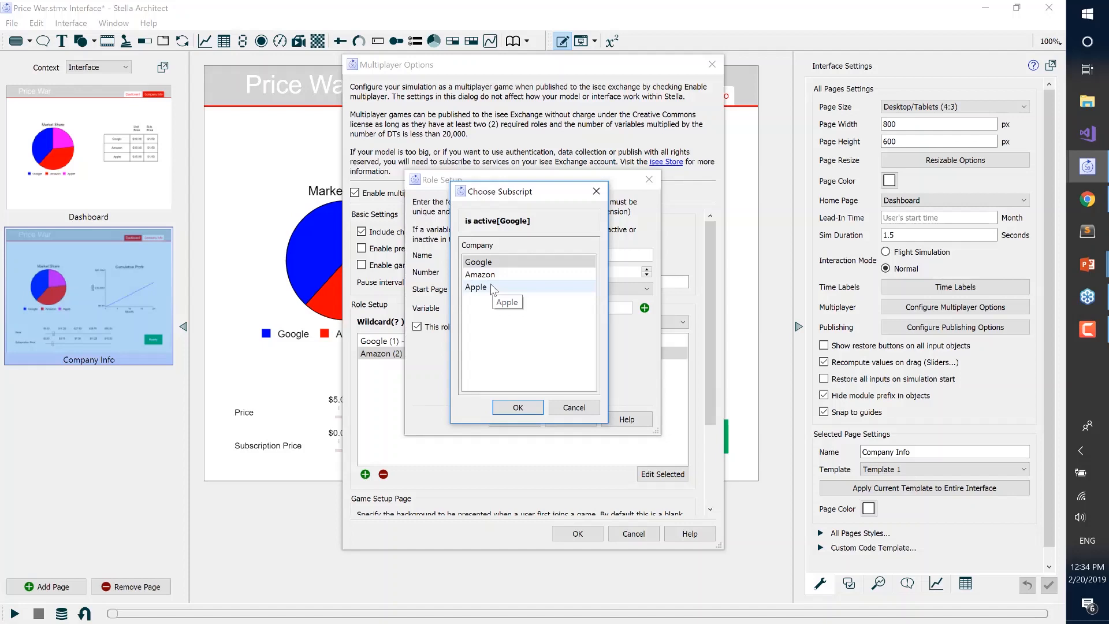
pyautogui.click(493, 289)
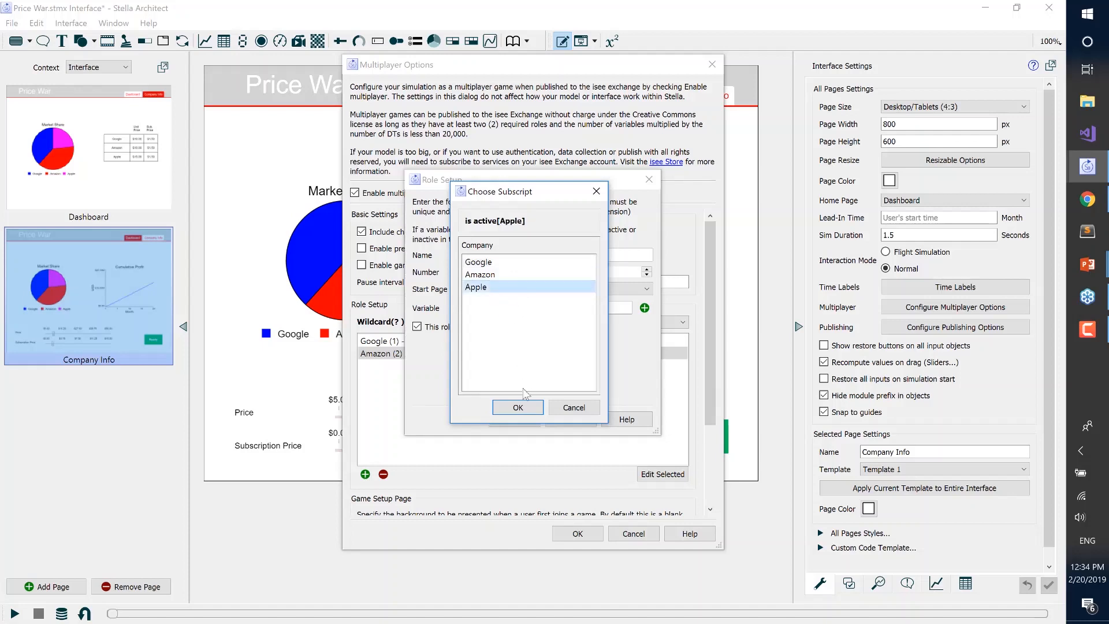
pyautogui.click(519, 407)
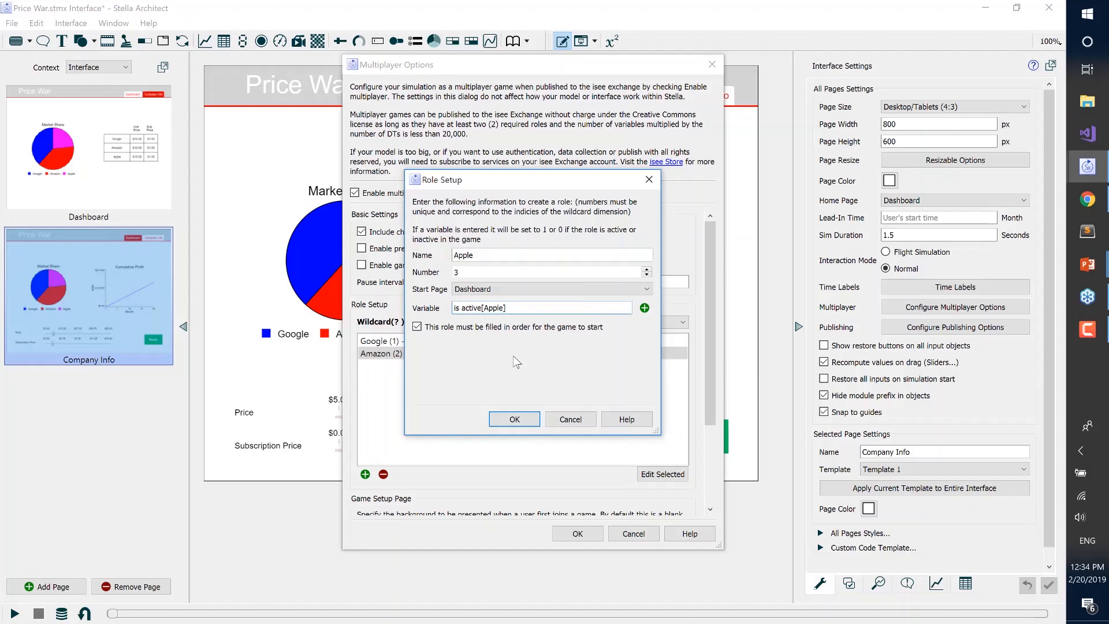
# Make the Apple role optional for starting the game, save it, and apply the multiplayer options
pyautogui.click(418, 327)
pyautogui.click(514, 420)
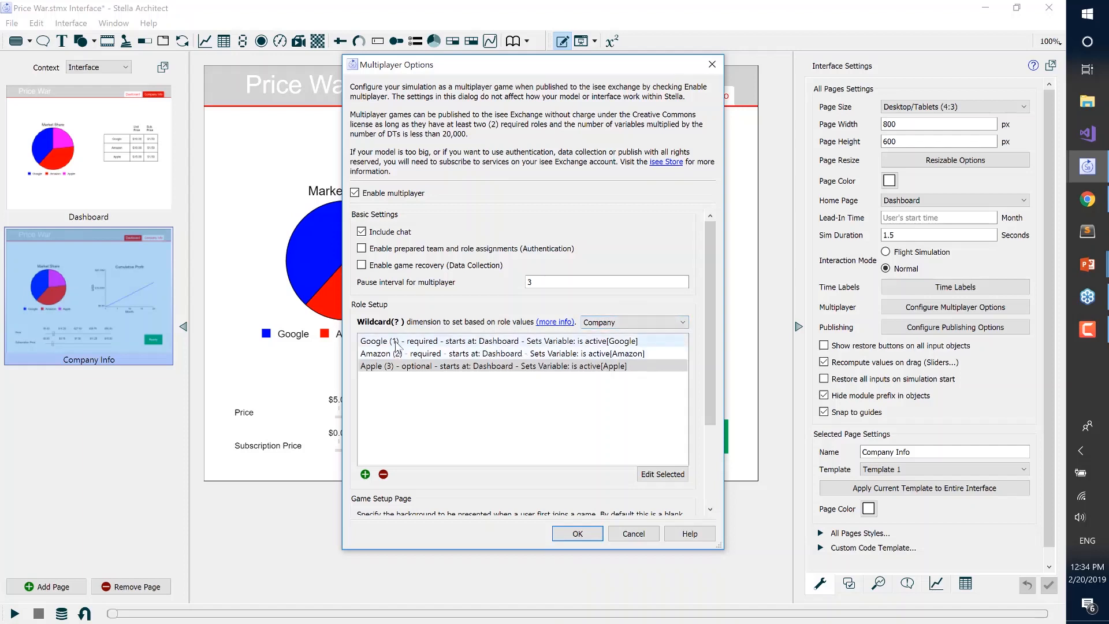
pyautogui.click(575, 533)
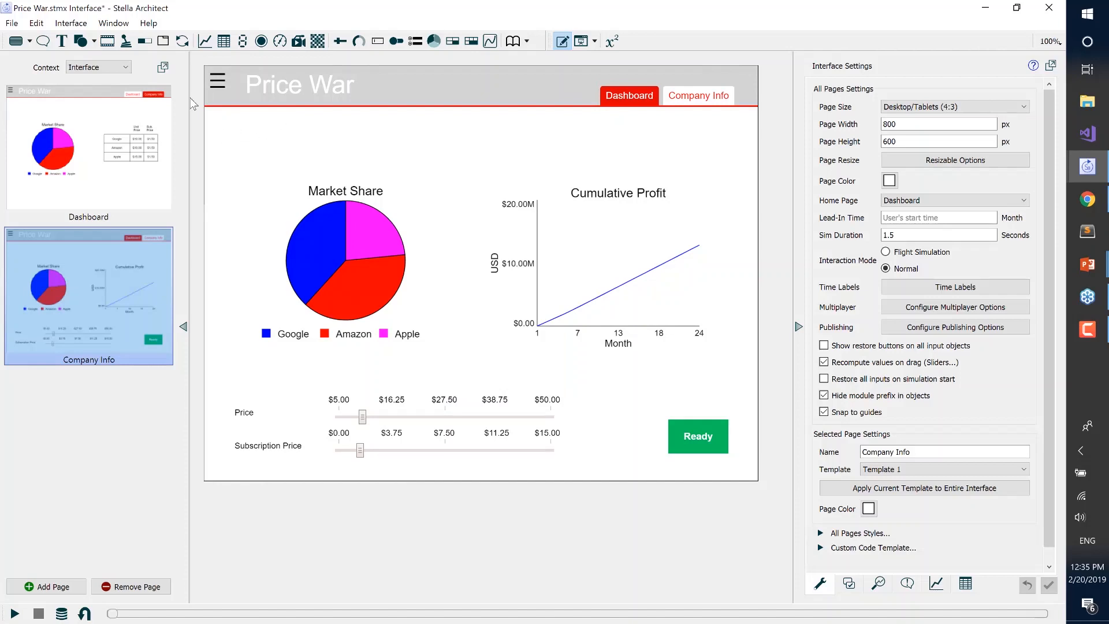
# On Template 1, add a text box reading "Google" below the header at about X 97, Y 117
pyautogui.click(110, 69)
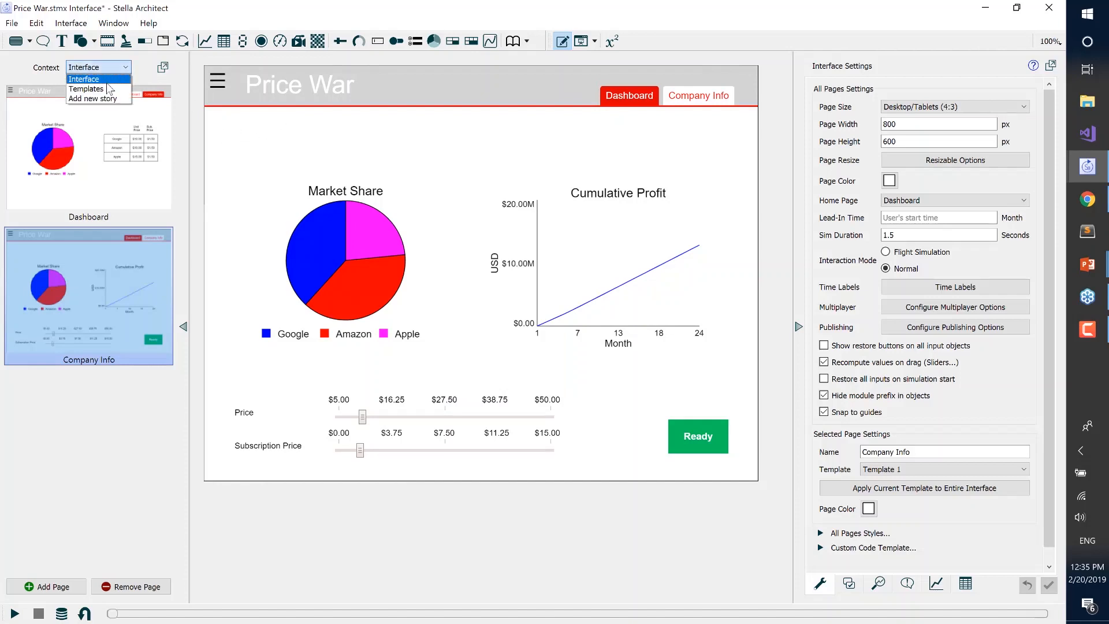
pyautogui.click(106, 87)
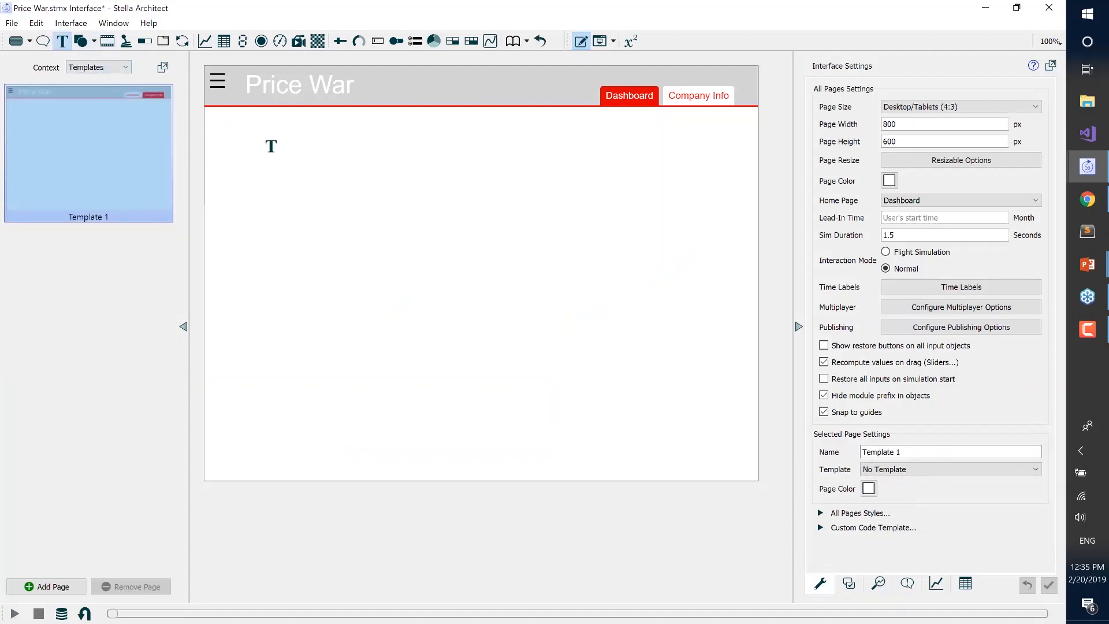
pyautogui.click(271, 146)
pyautogui.write('G')
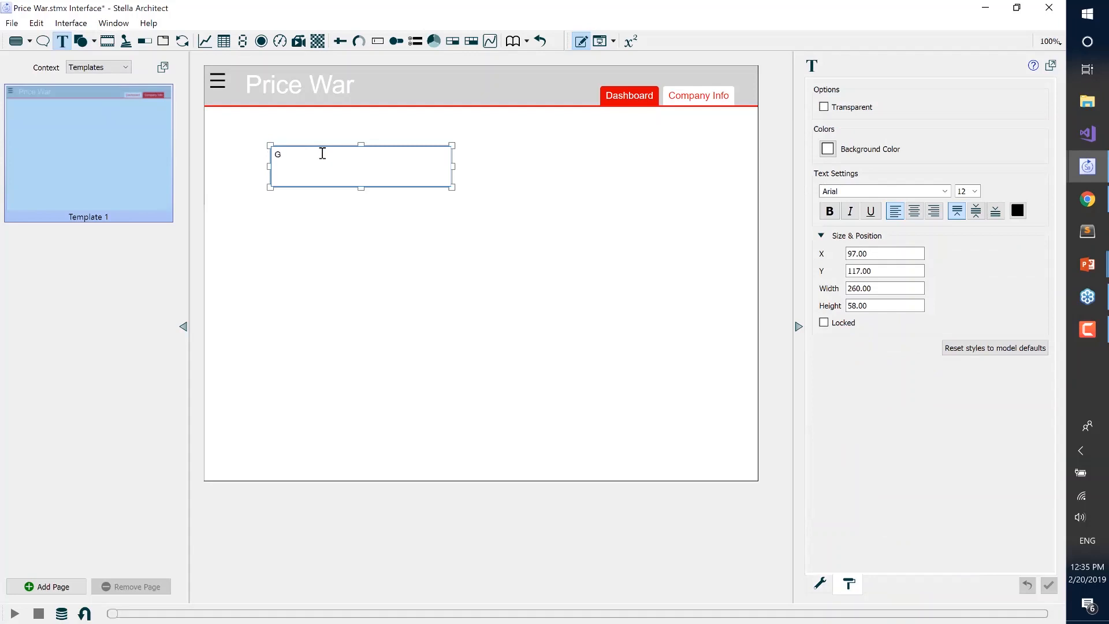
pyautogui.write('oogle')
# Set the font size of the "Google" text box to 20 and deselect it
pyautogui.click(975, 192)
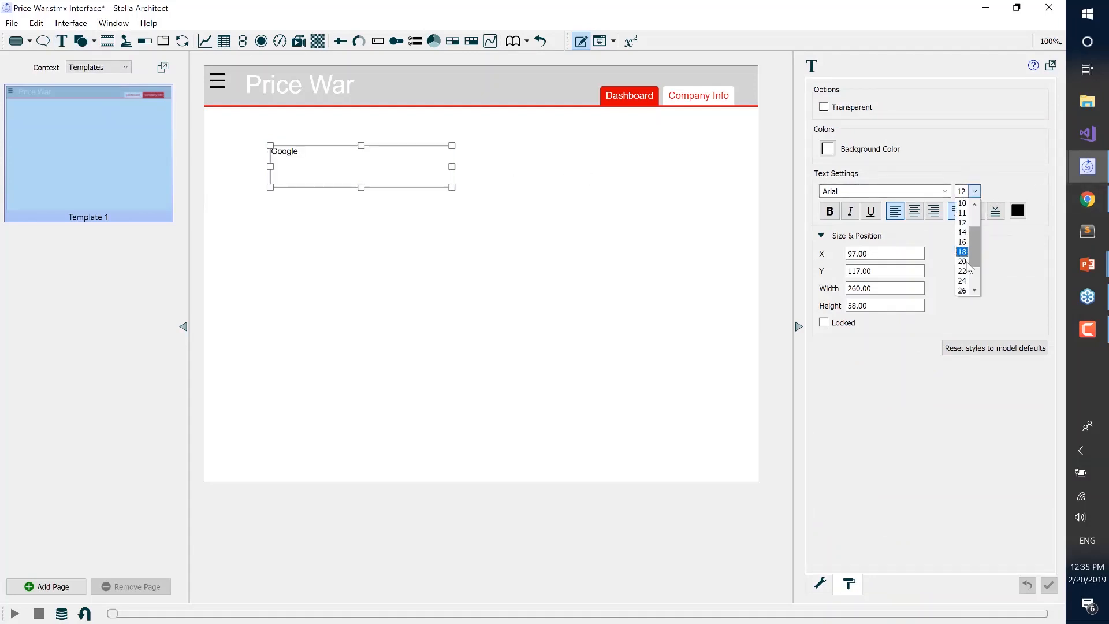
pyautogui.click(963, 262)
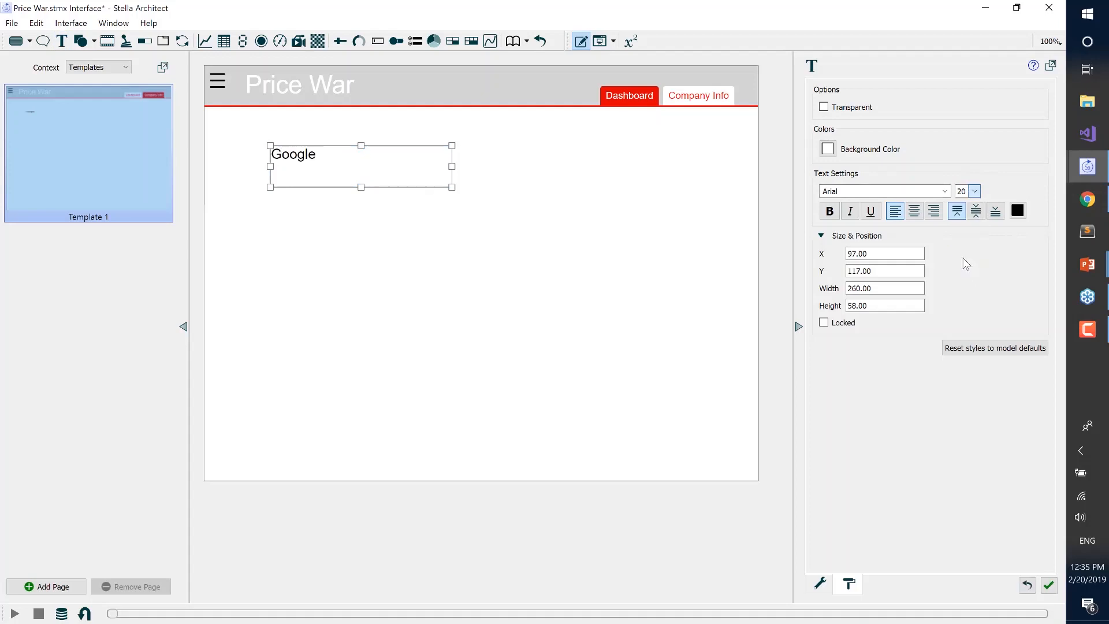
pyautogui.moveTo(387, 168); pyautogui.dragTo(379, 192)
pyautogui.click(380, 195)
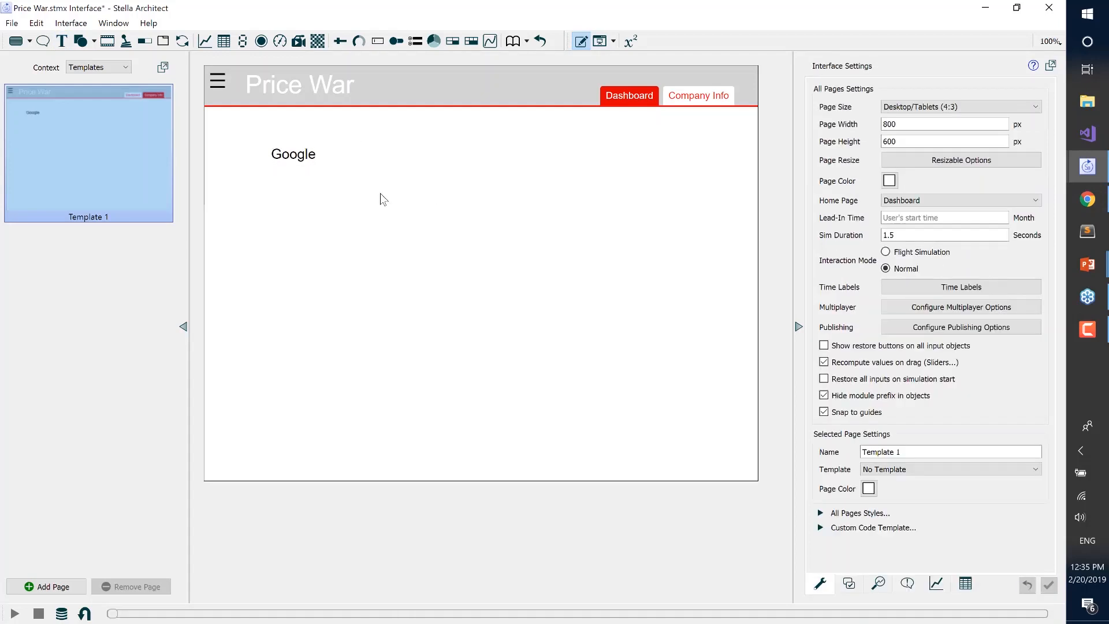
# Duplicate the "Google" text box on Template 1 twice
pyautogui.click(323, 161)
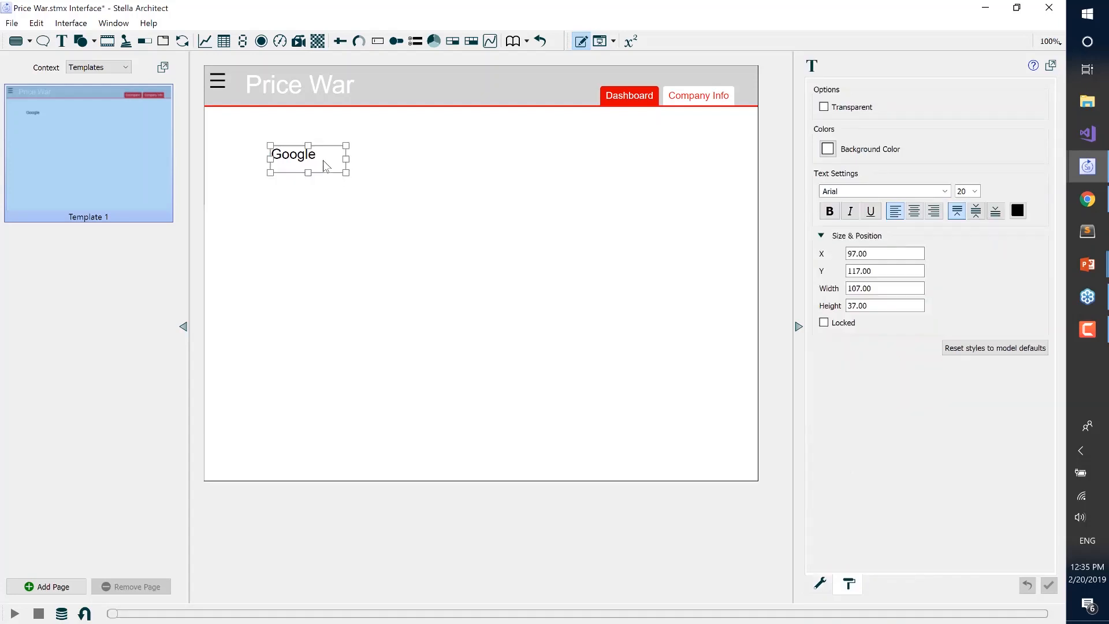
pyautogui.hotkey('ctrl', 'd')
pyautogui.hotkey('ctrl', 'd')
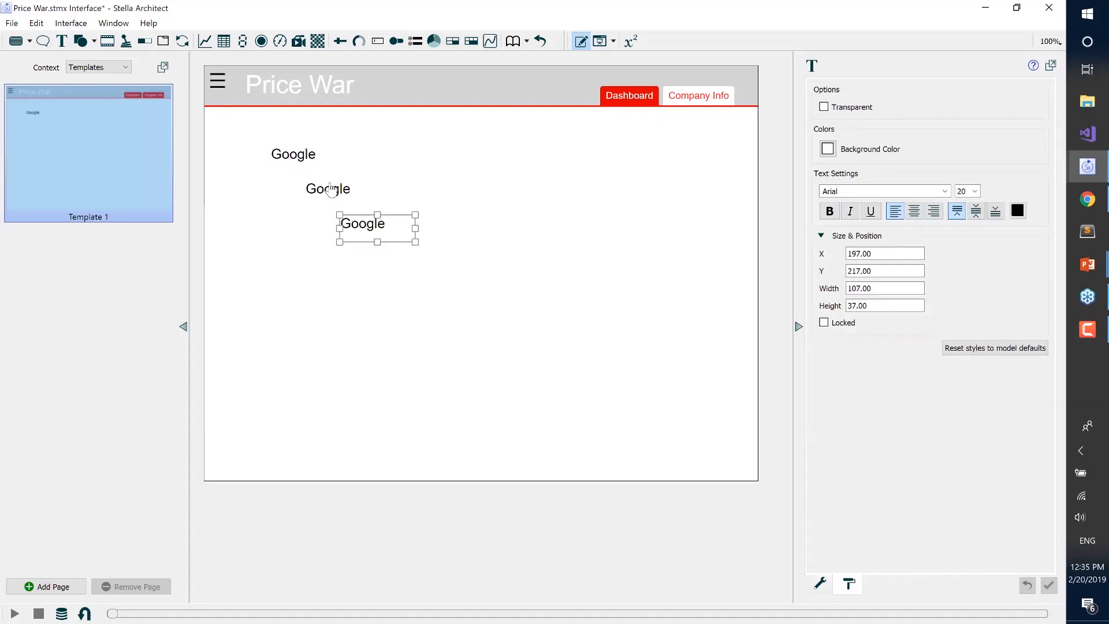
# Change the text of the first copy to "Amazon" and of the second copy to "Apple"
pyautogui.doubleClick(332, 195)
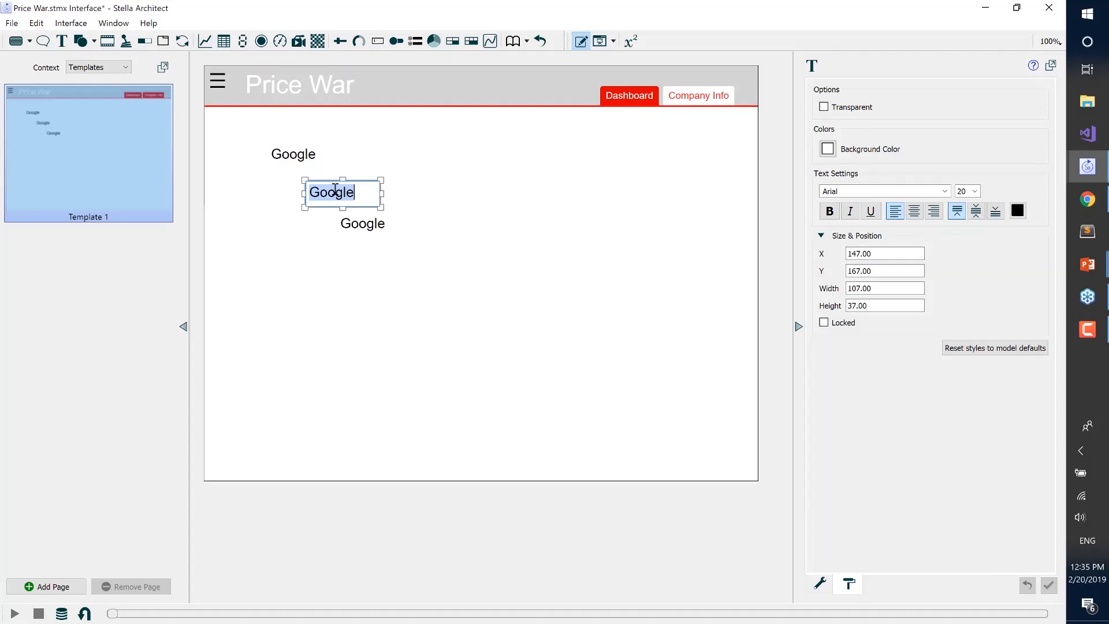
pyautogui.write('Amazon')
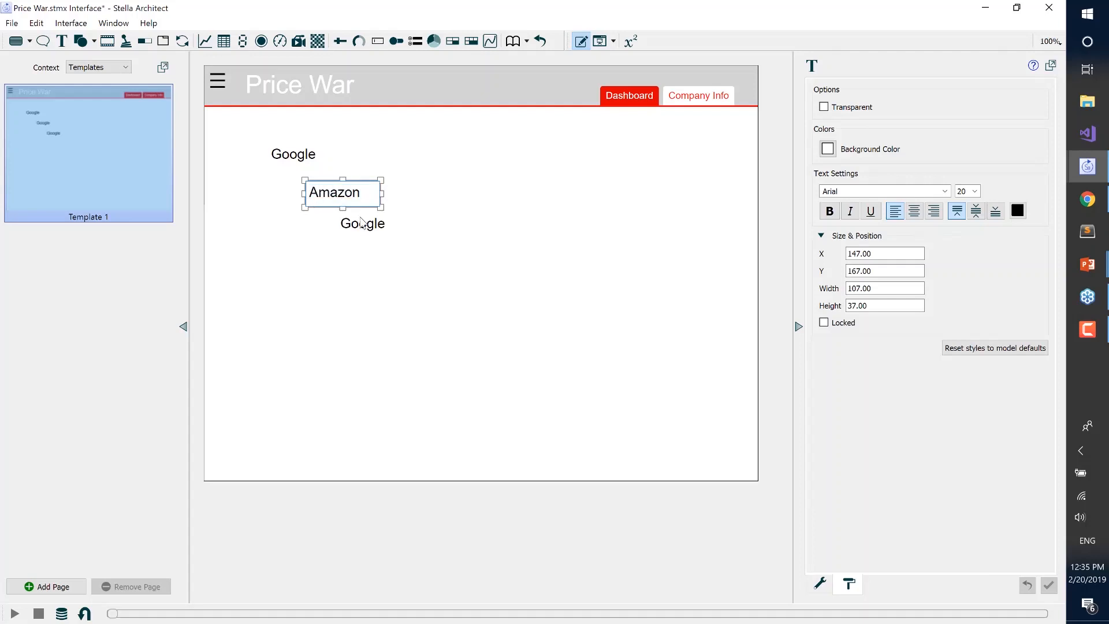
pyautogui.doubleClick(362, 222)
pyautogui.write('Apple')
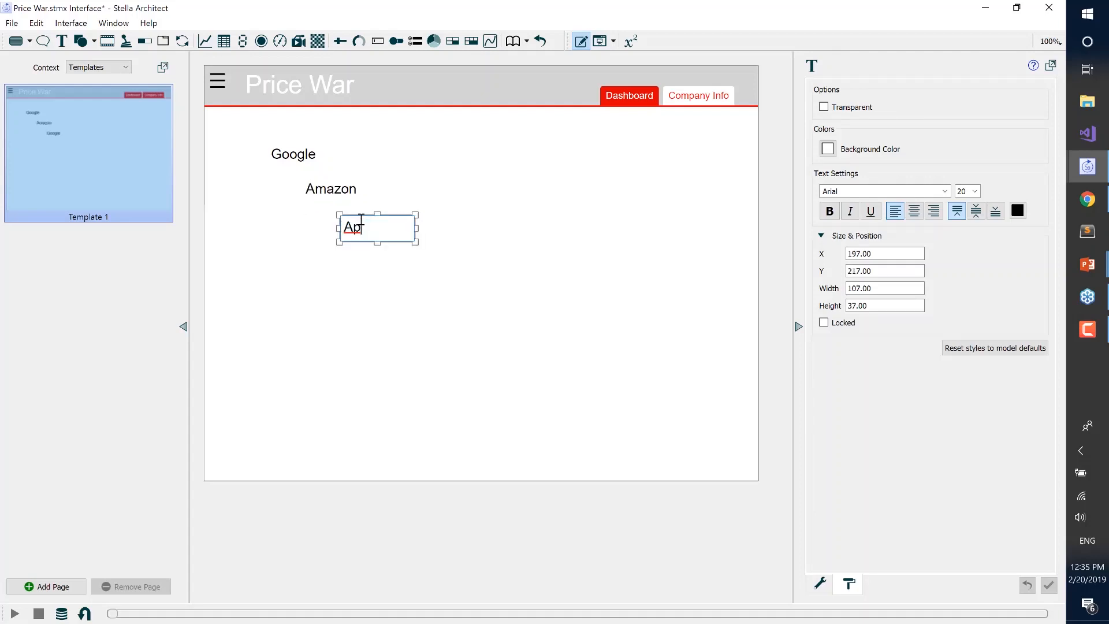
pyautogui.click(366, 277)
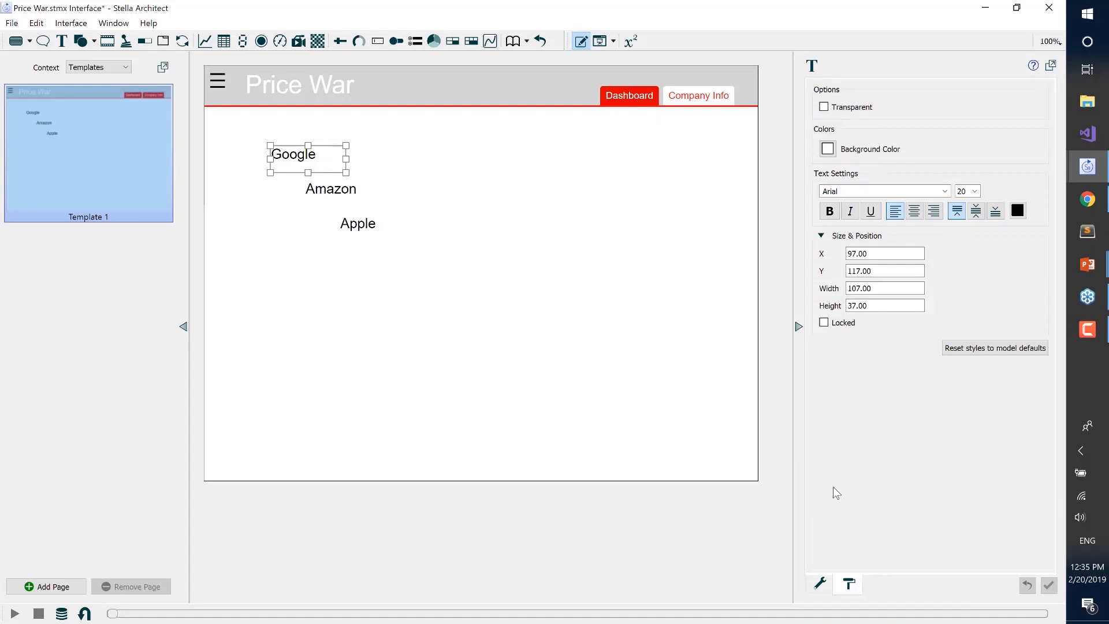
# Set the object visibility of the "Google" text box to visible only for the Google role
pyautogui.click(821, 585)
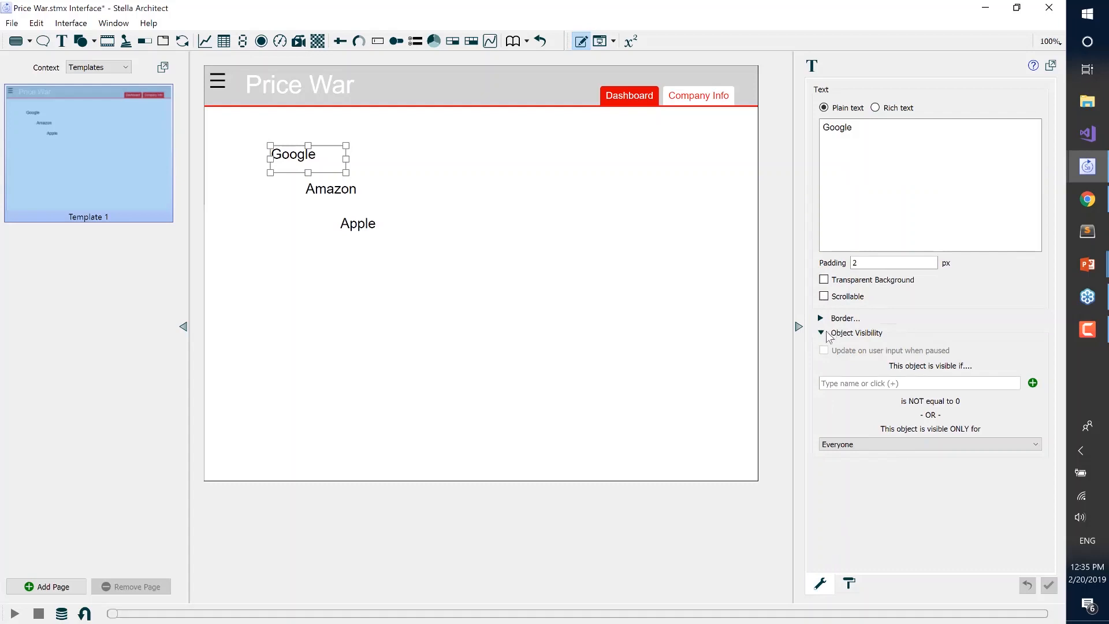
pyautogui.click(821, 334)
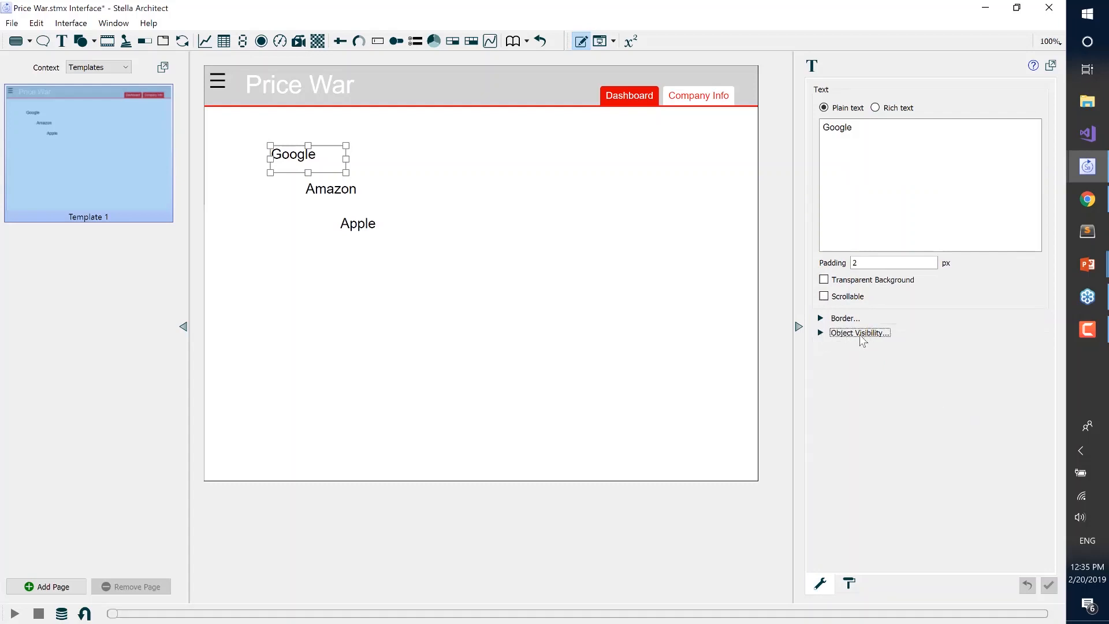
pyautogui.click(819, 334)
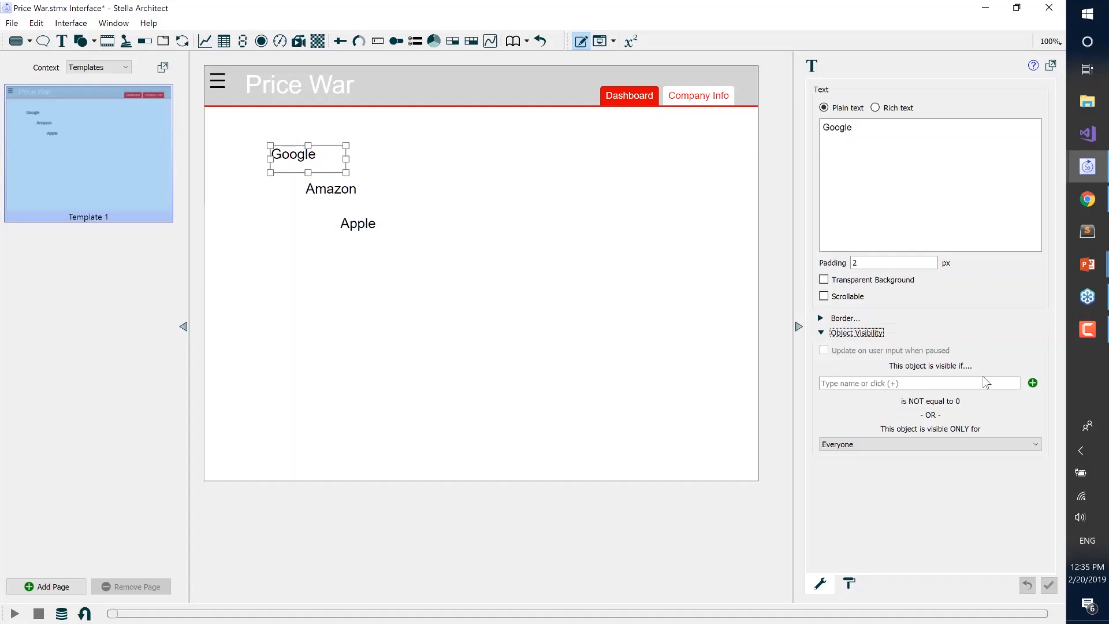
pyautogui.click(938, 446)
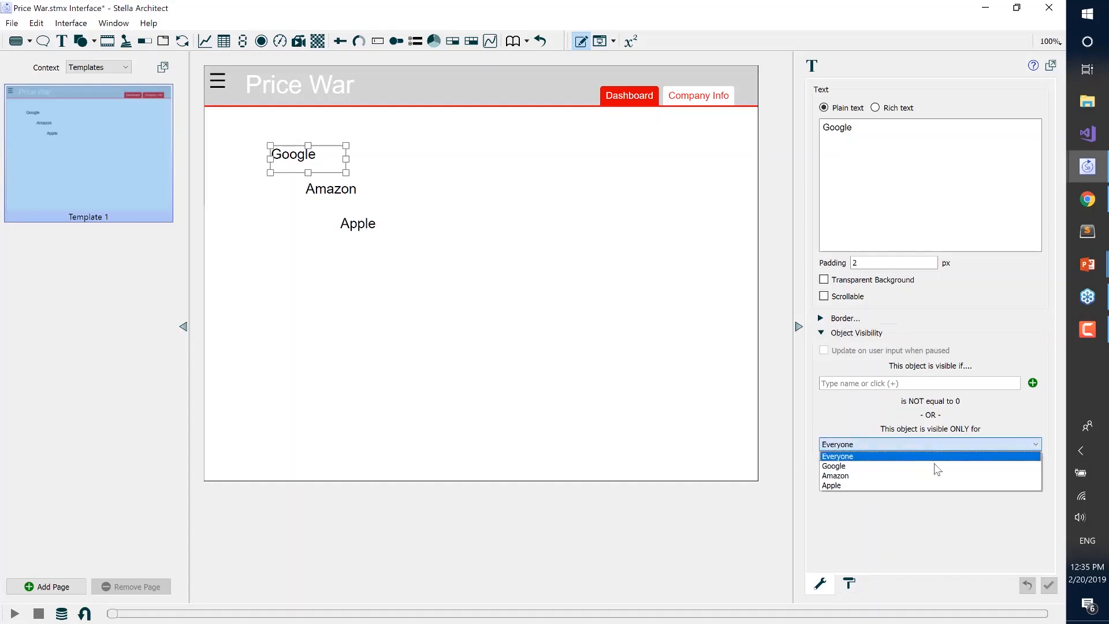
pyautogui.click(936, 466)
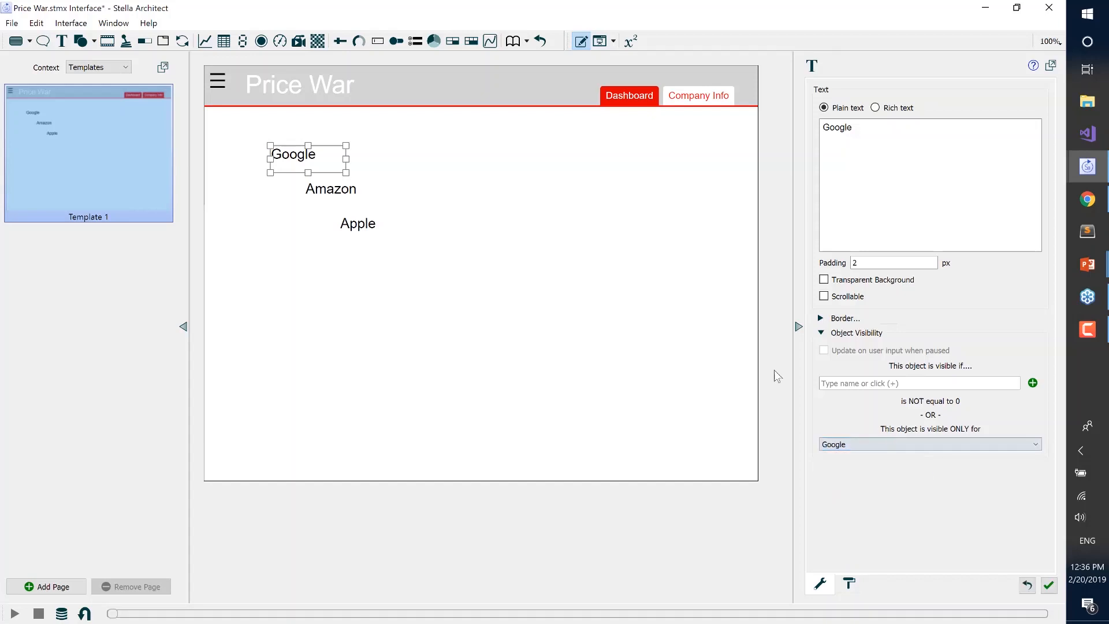
# Make the "Amazon" text box visible only for the Amazon role and the "Apple" text box only for the Apple role
pyautogui.click(363, 194)
pyautogui.click(835, 451)
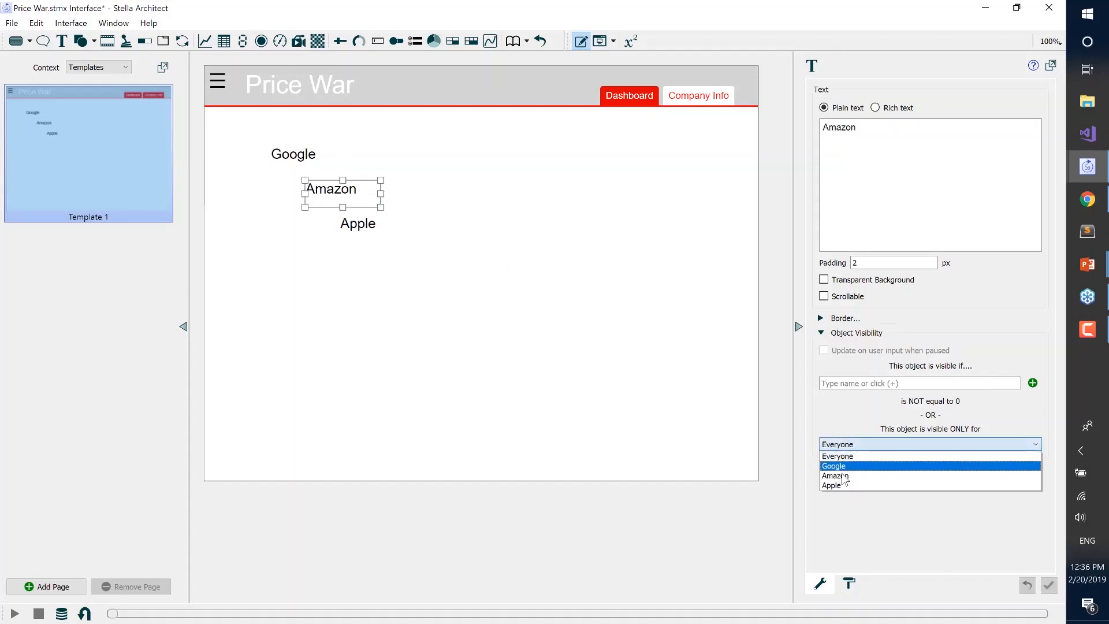
pyautogui.click(843, 476)
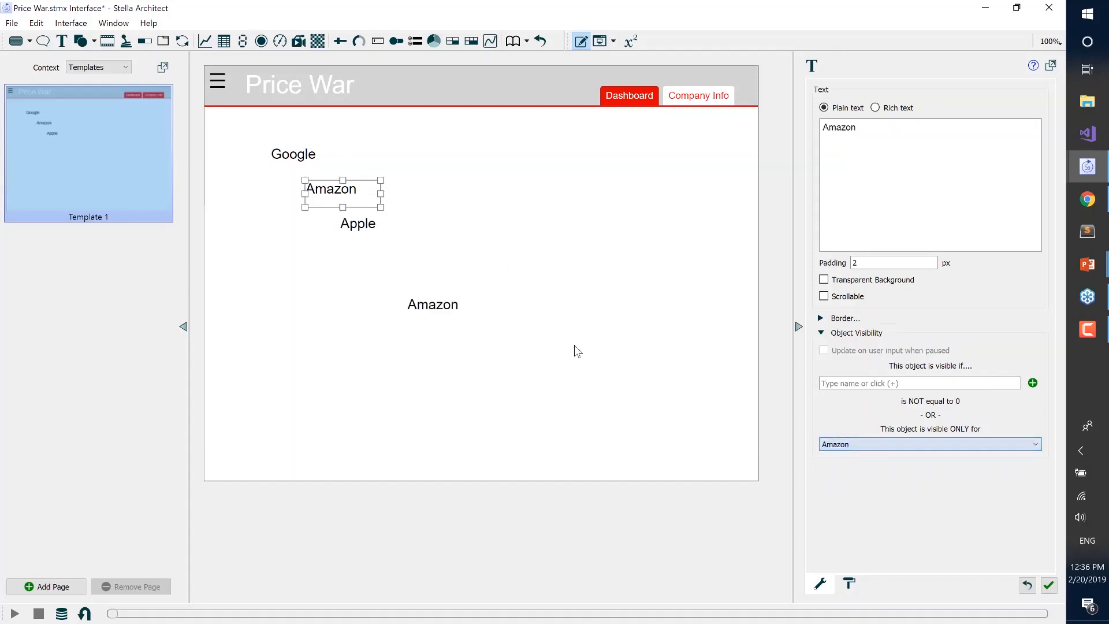
pyautogui.click(373, 237)
pyautogui.click(847, 446)
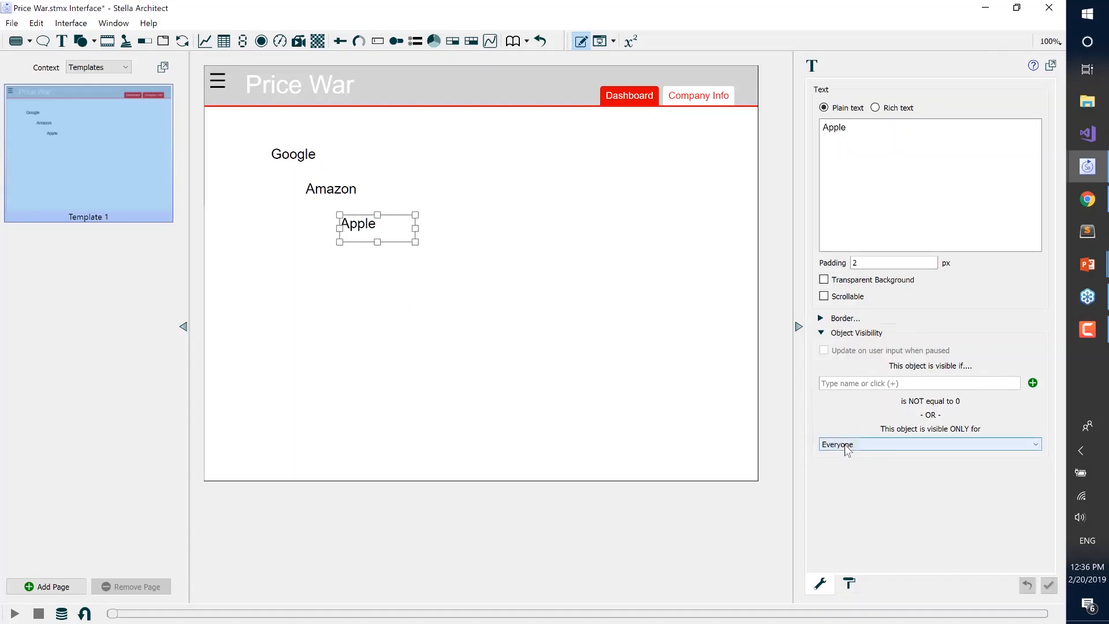
pyautogui.click(842, 487)
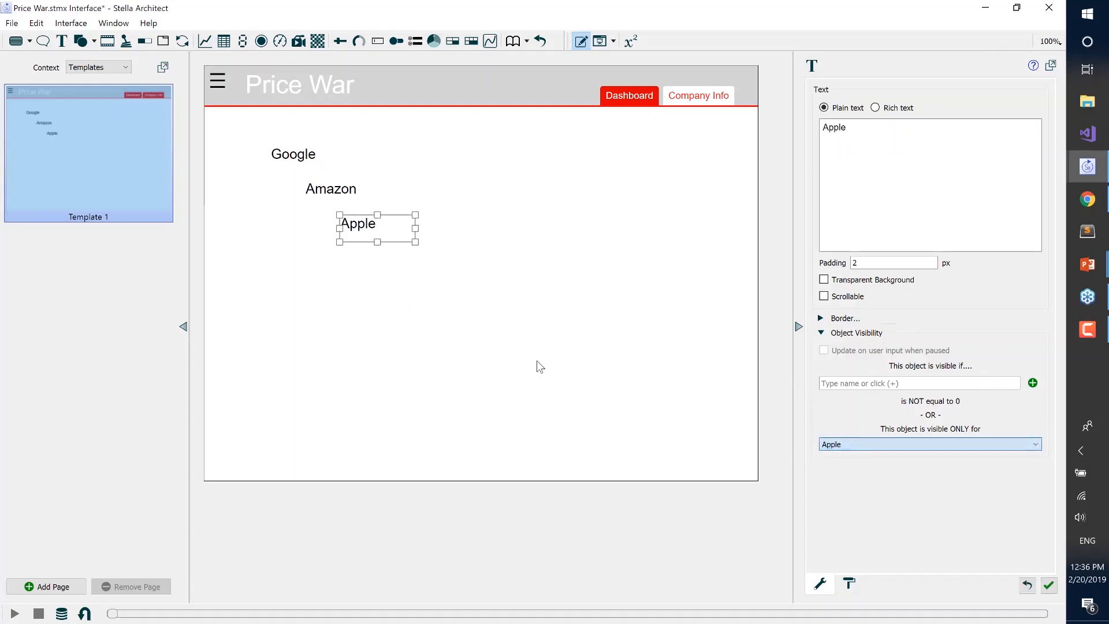
pyautogui.click(479, 350)
# Move the Google, Amazon and Apple text boxes onto the same spot just below the Price War header
pyautogui.moveTo(293, 152); pyautogui.dragTo(245, 125)
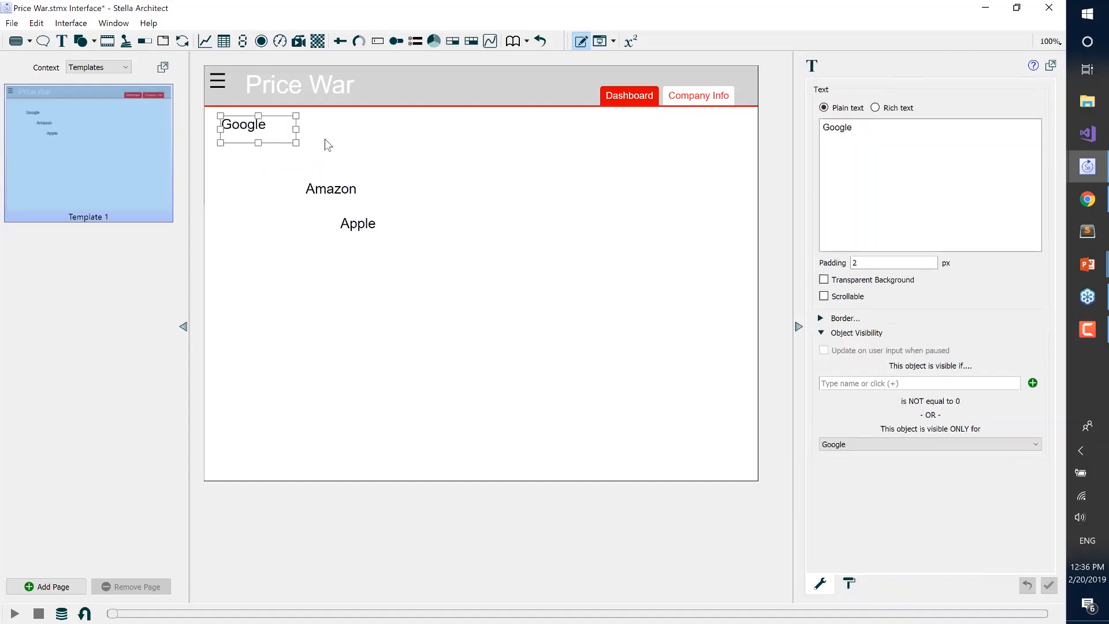
pyautogui.click(339, 163)
pyautogui.moveTo(338, 191); pyautogui.dragTo(254, 118)
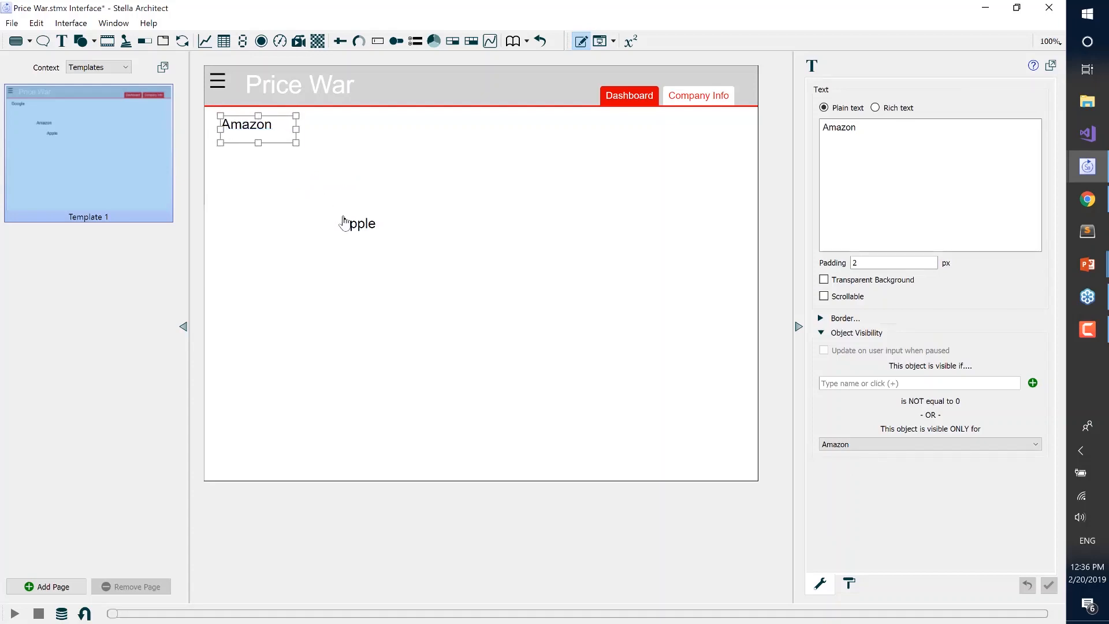
pyautogui.moveTo(342, 222); pyautogui.dragTo(240, 123)
pyautogui.click(303, 241)
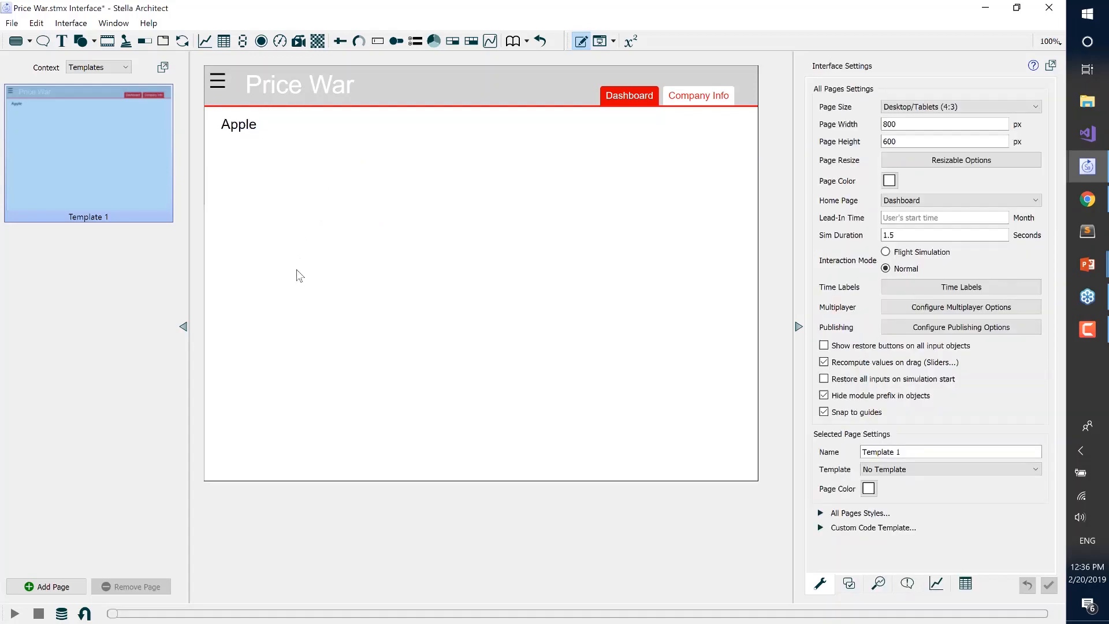
# Switch the context back to Interface and view the Company Info page with the template label
pyautogui.click(104, 67)
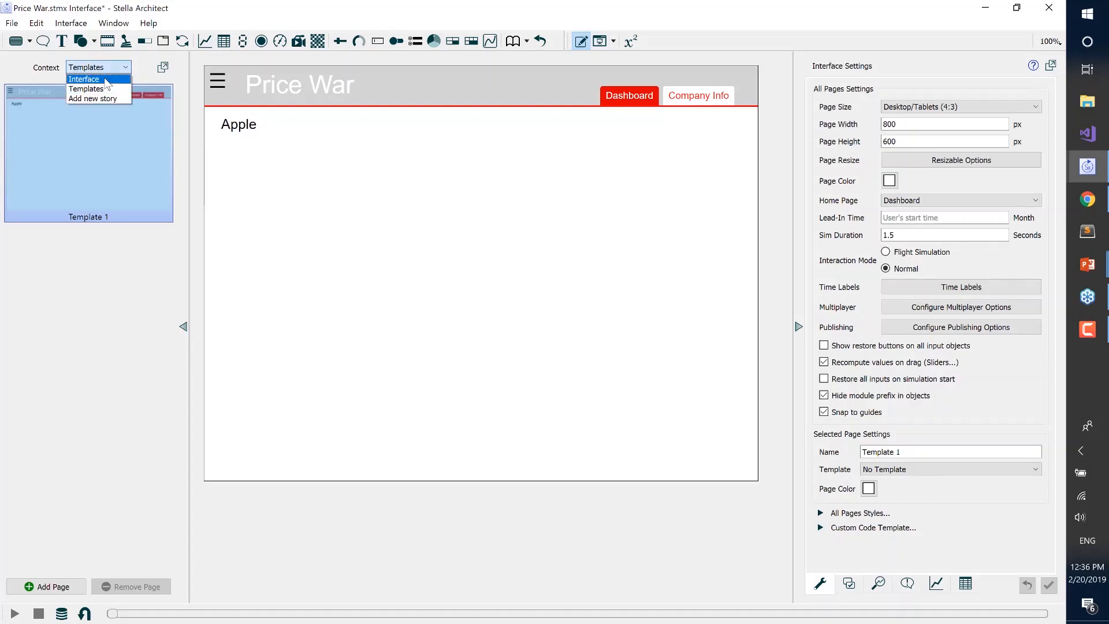
pyautogui.click(105, 79)
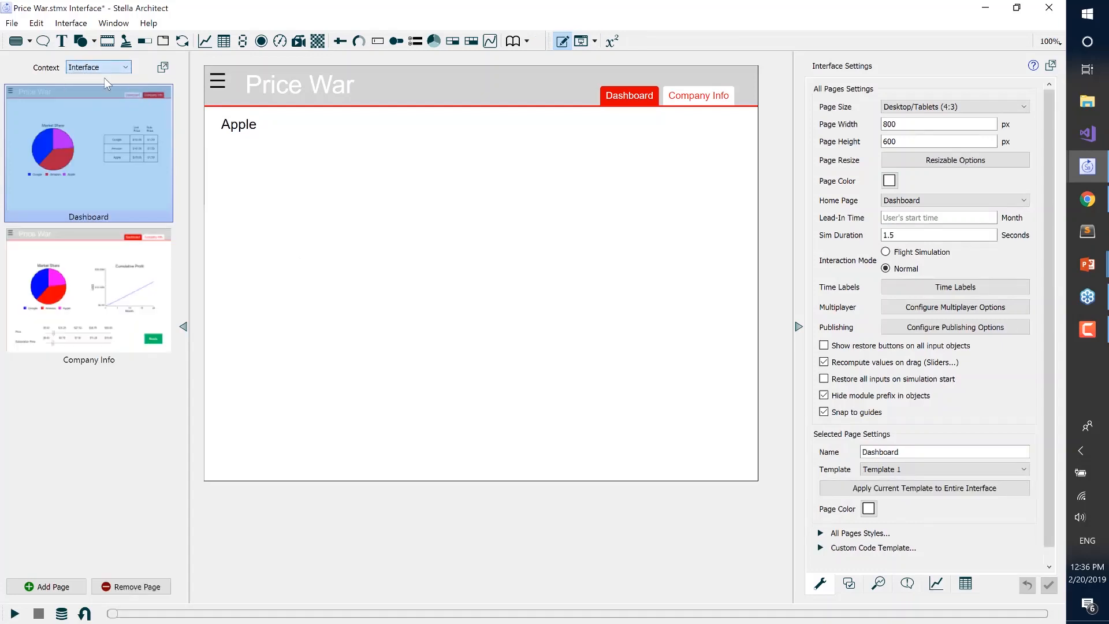
pyautogui.click(88, 275)
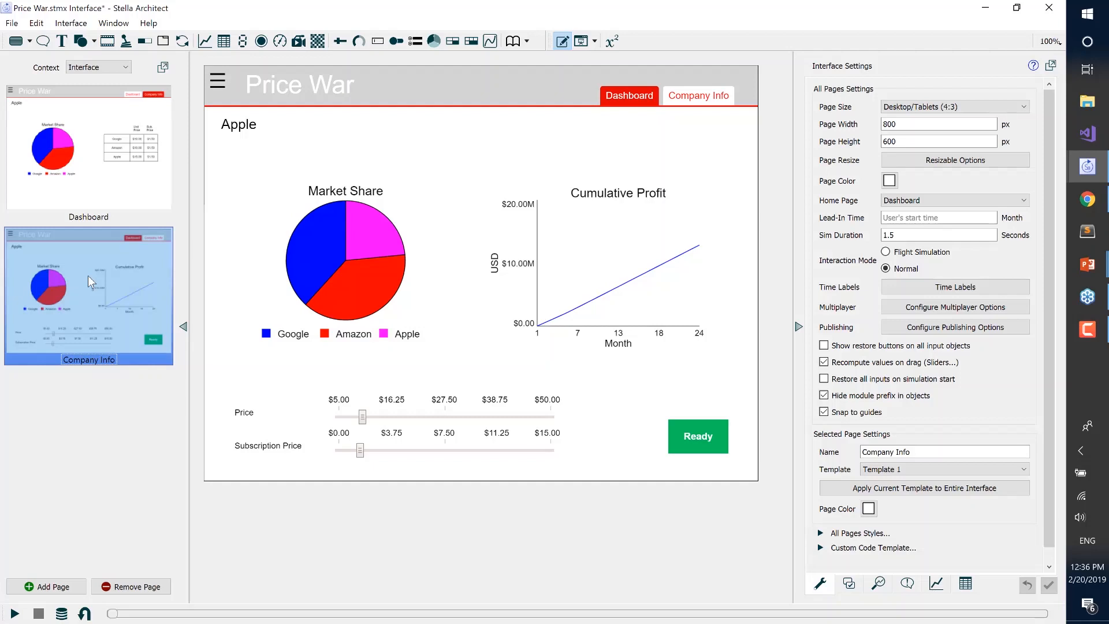
# Open the isee Exchange publishing window, enlarge it, and look through the list of published simulations
pyautogui.click(12, 24)
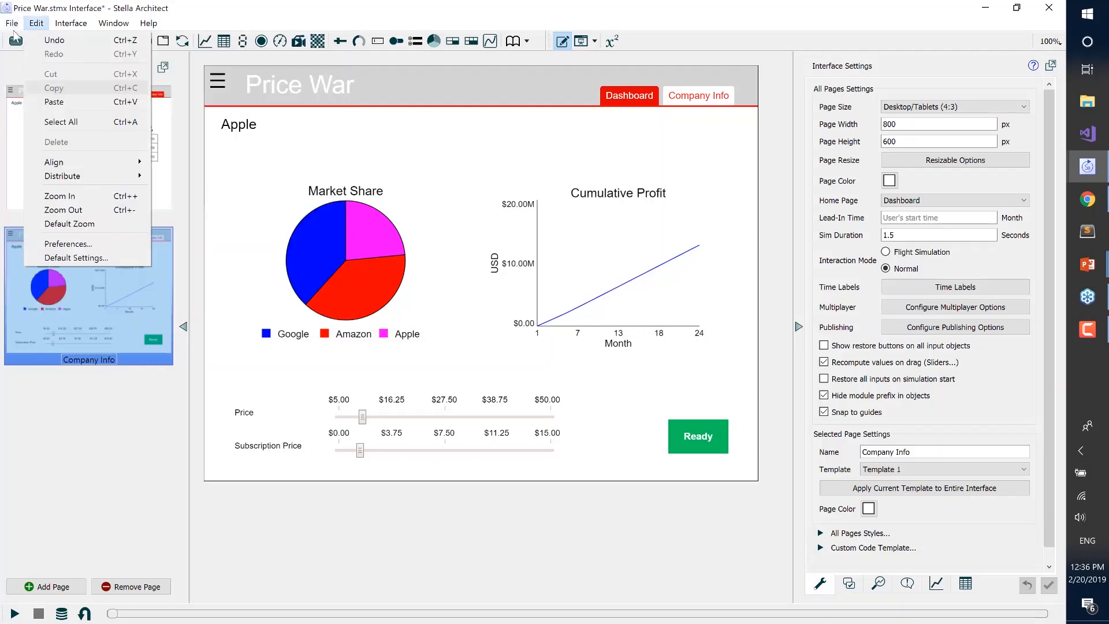
pyautogui.click(36, 137)
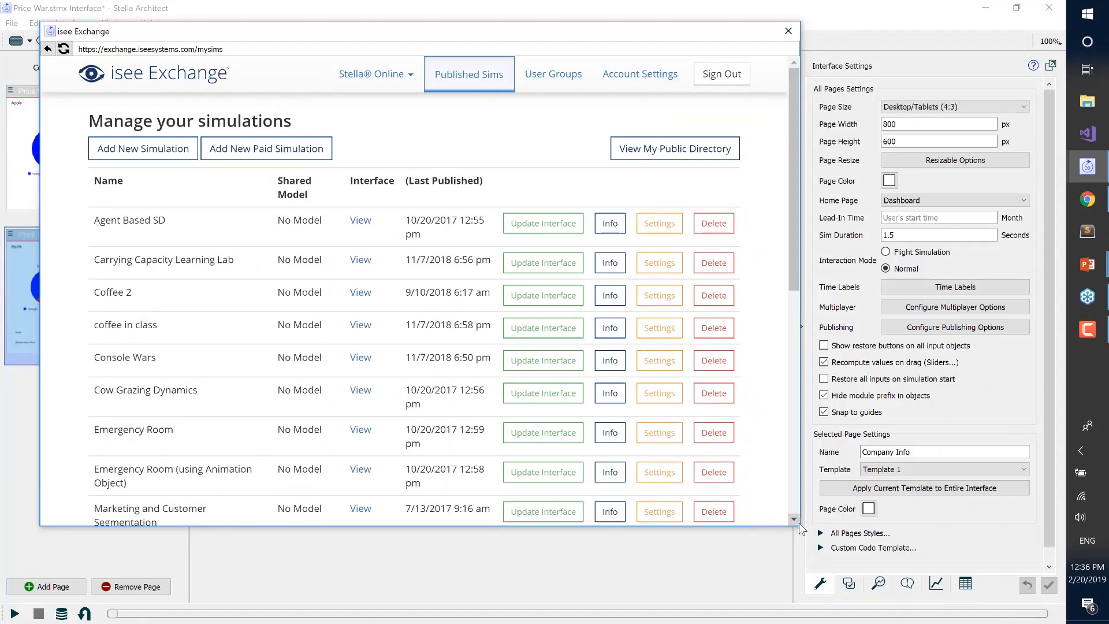
pyautogui.moveTo(954, 619); pyautogui.dragTo(972, 554)
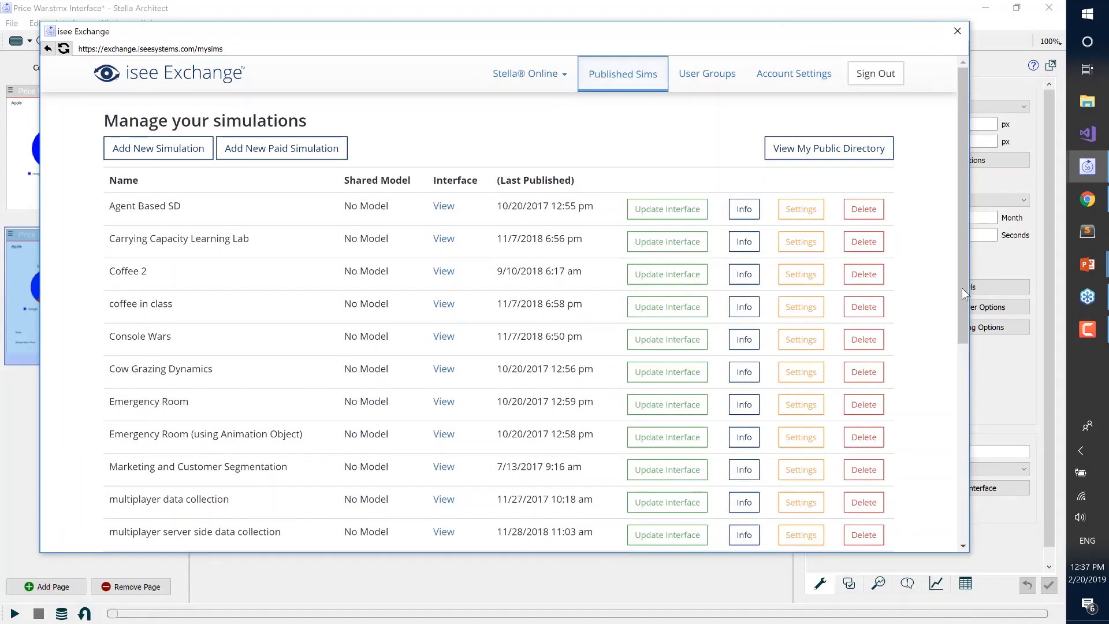
pyautogui.moveTo(963, 281); pyautogui.dragTo(967, 331)
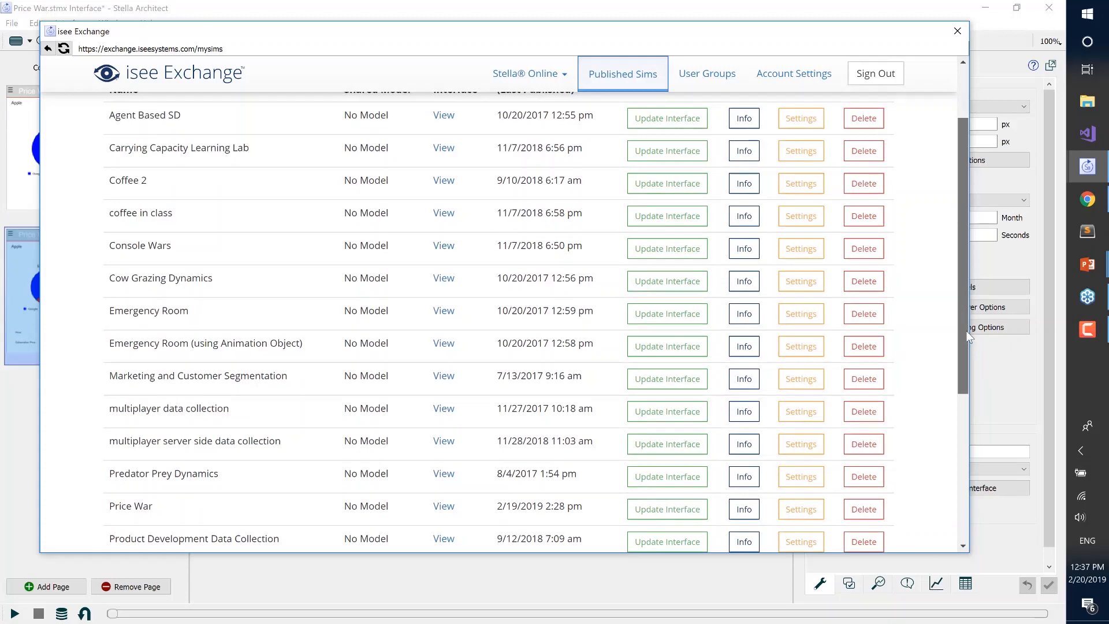
pyautogui.moveTo(969, 338); pyautogui.dragTo(964, 237)
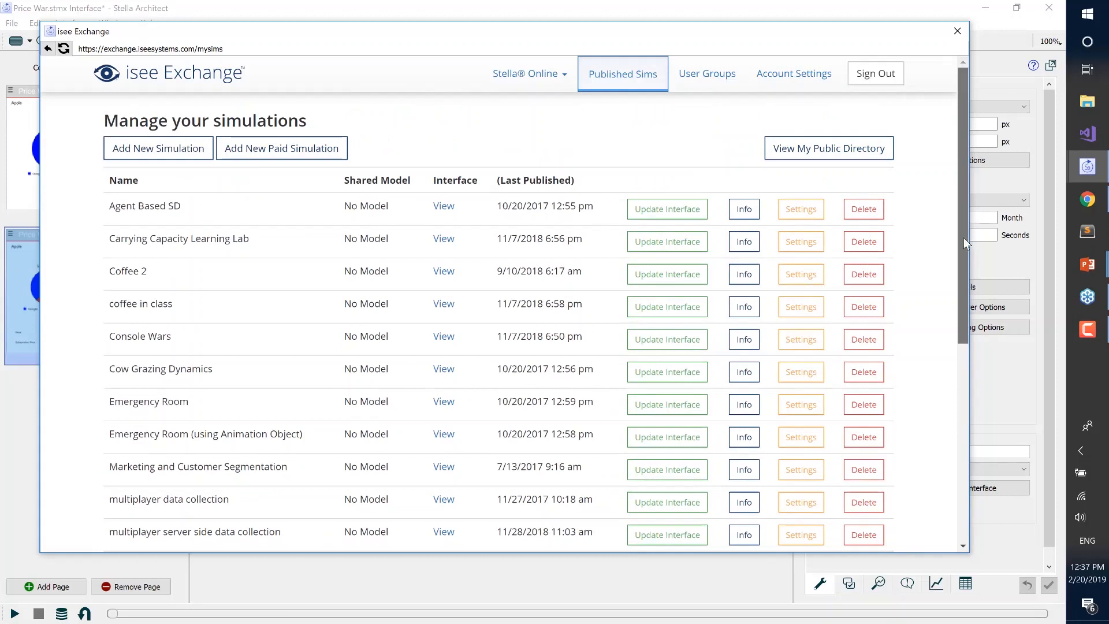
# Start a new simulation on isee Exchange with the name "price war webinar"
pyautogui.click(176, 157)
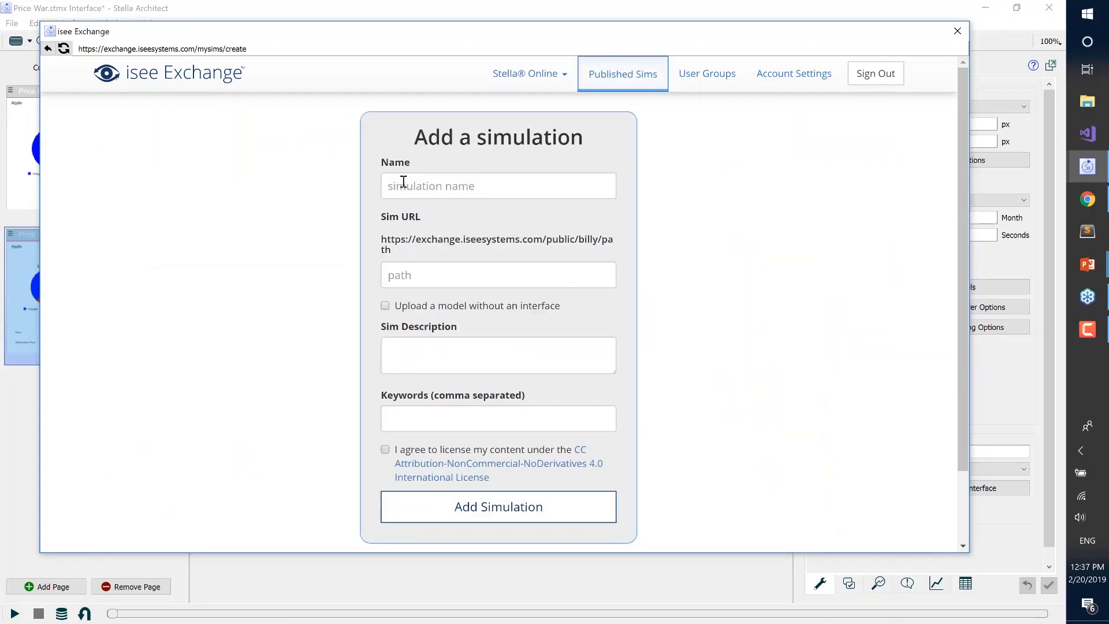
pyautogui.click(404, 182)
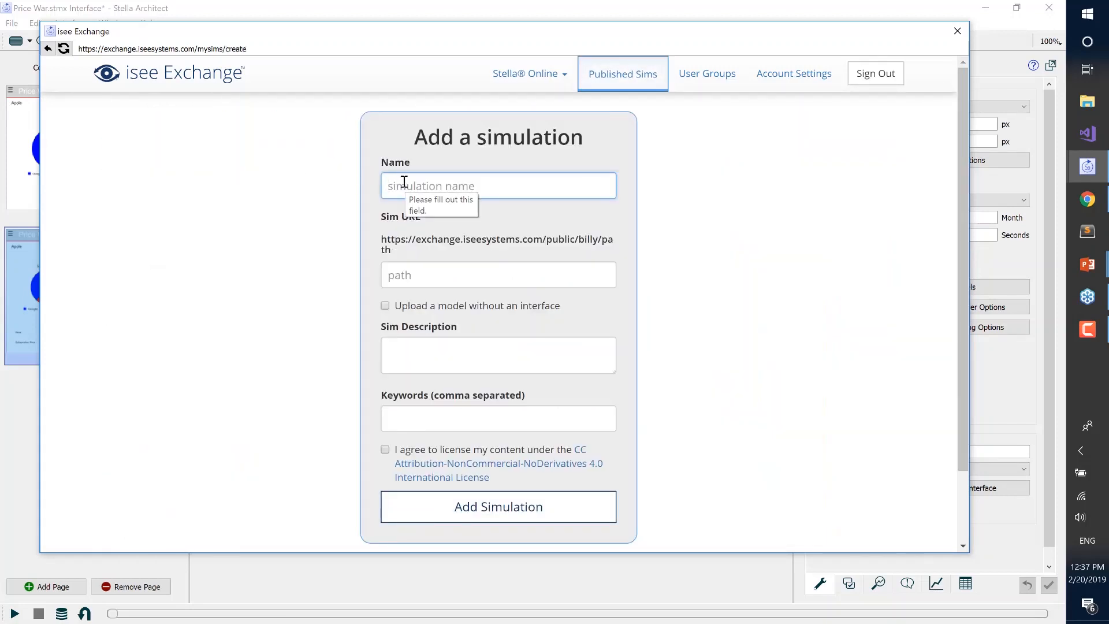
pyautogui.write('price war webinar')
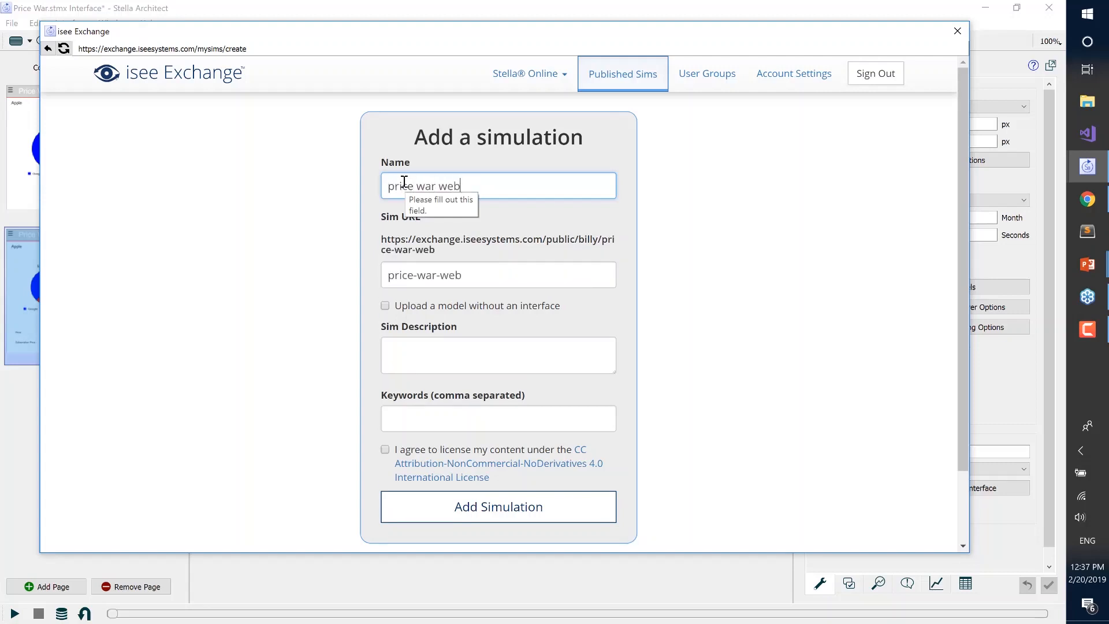
# Agree to the CC Attribution-NonCommercial-NoDerivatives 4.0 license, add the simulation without description or keywords, and upload it
pyautogui.click(410, 361)
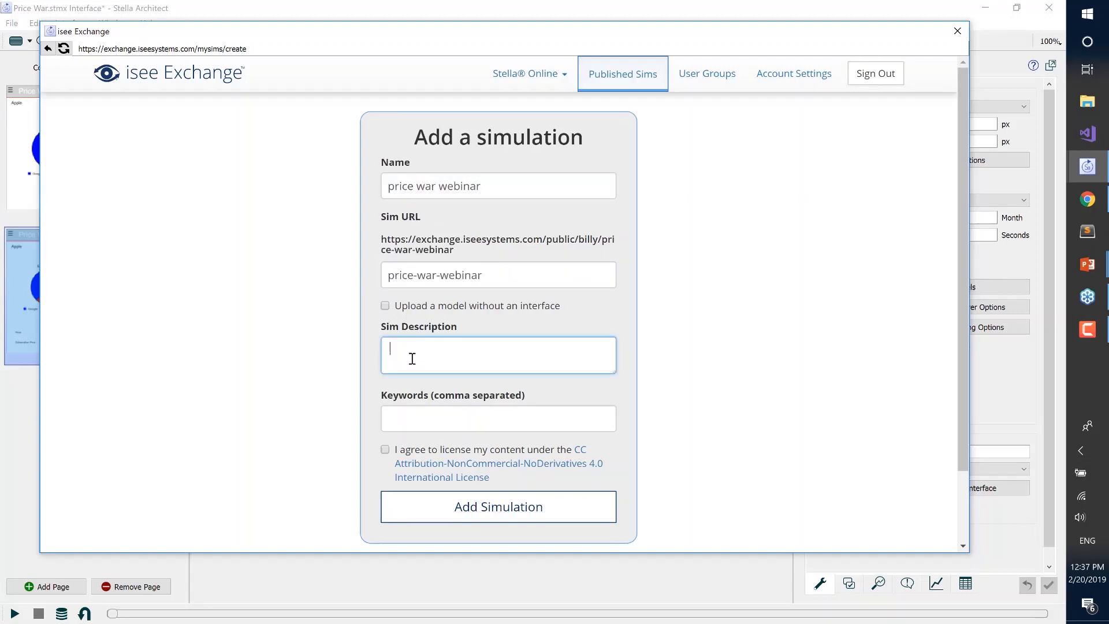
pyautogui.click(410, 424)
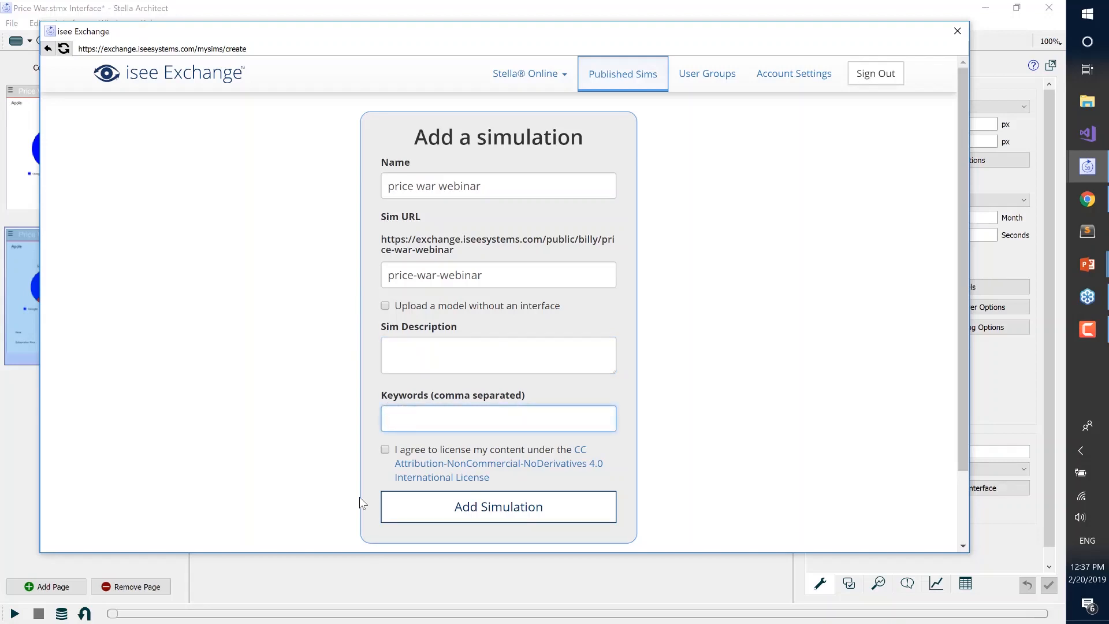
pyautogui.click(385, 458)
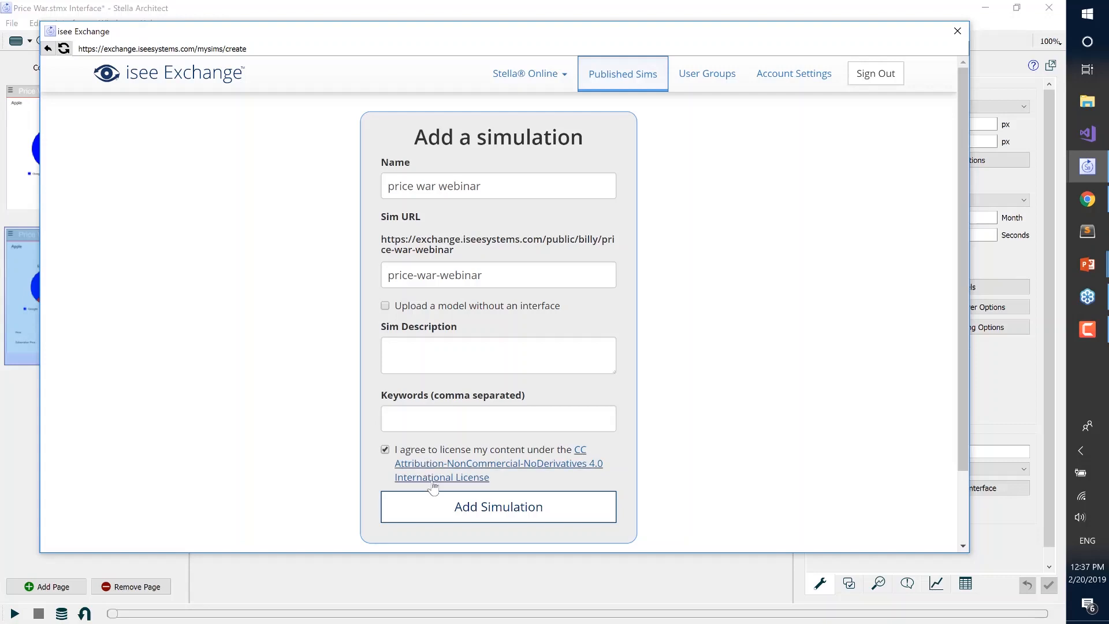
pyautogui.click(458, 520)
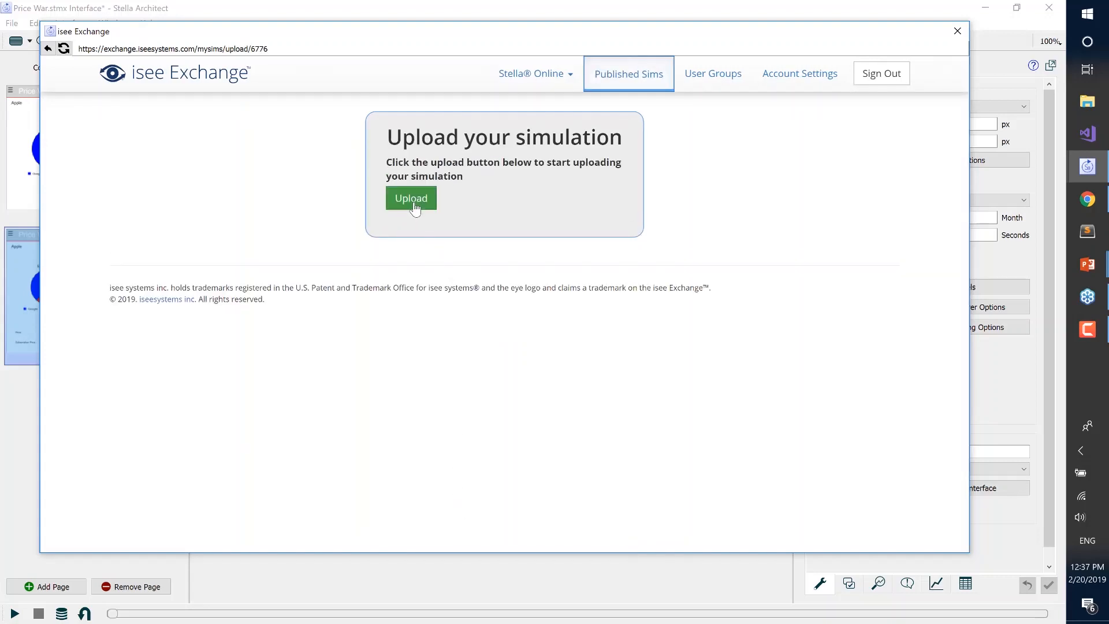
pyautogui.click(414, 202)
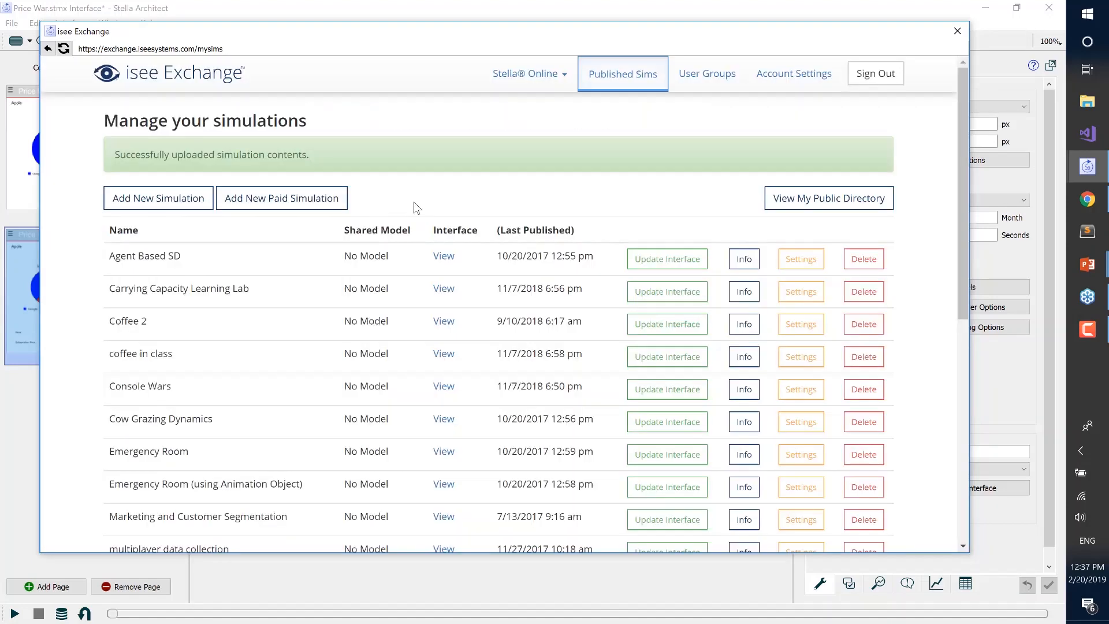
# Open the published "price war webinar" interface from the simulation list and copy its web address
pyautogui.scroll(-1, 527, 377)
pyautogui.scroll(-3, 527, 377)
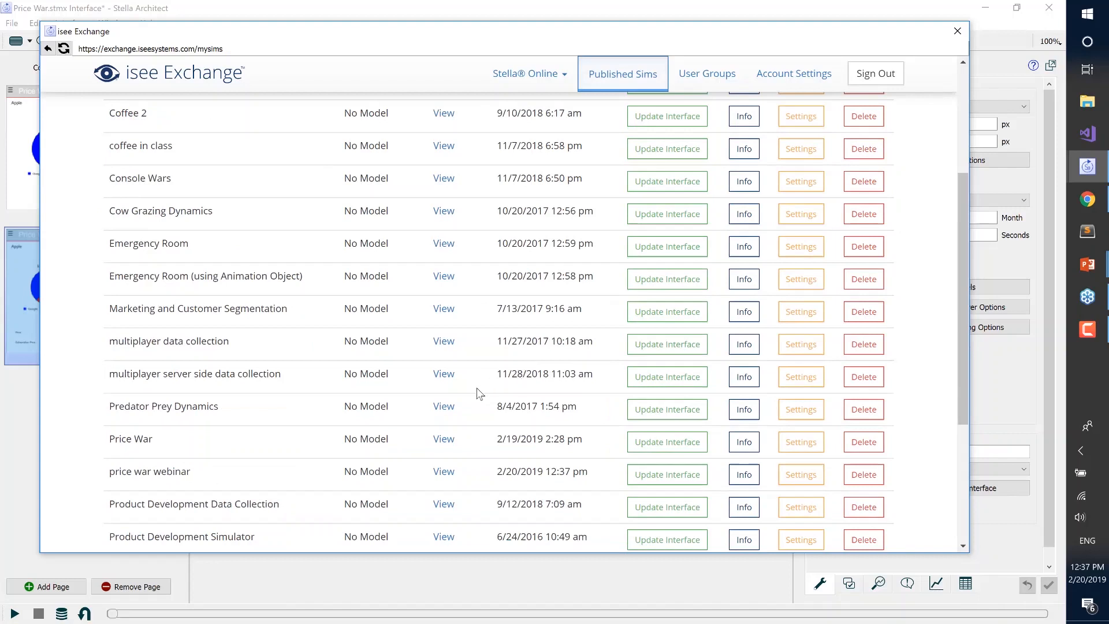
pyautogui.click(443, 472)
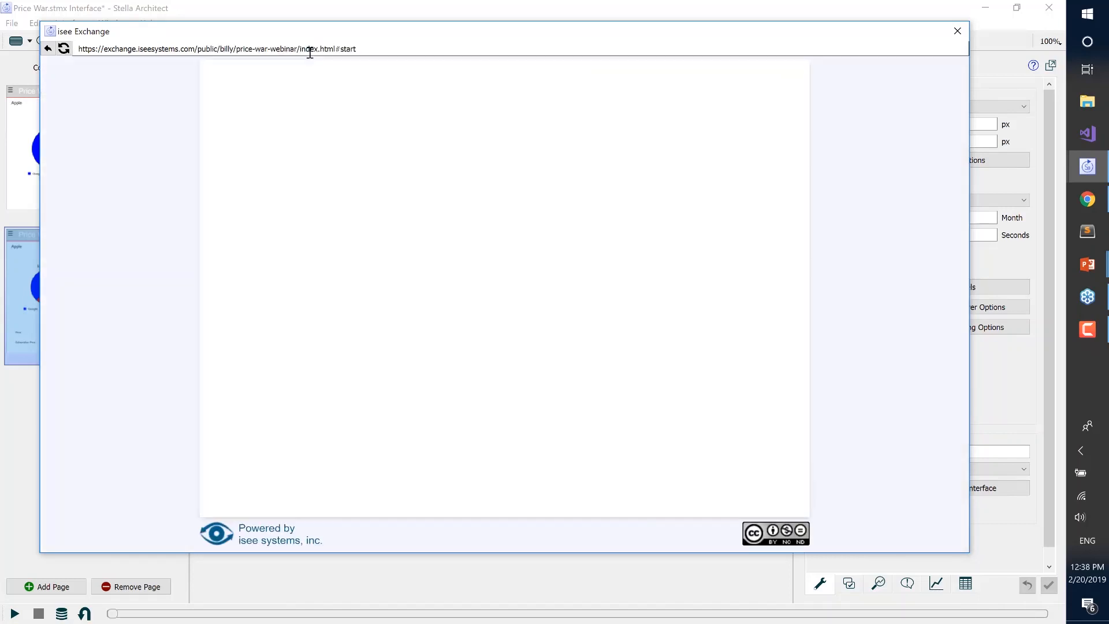
pyautogui.moveTo(366, 48); pyautogui.dragTo(63, 35)
pyautogui.hotkey('ctrl', 'c')
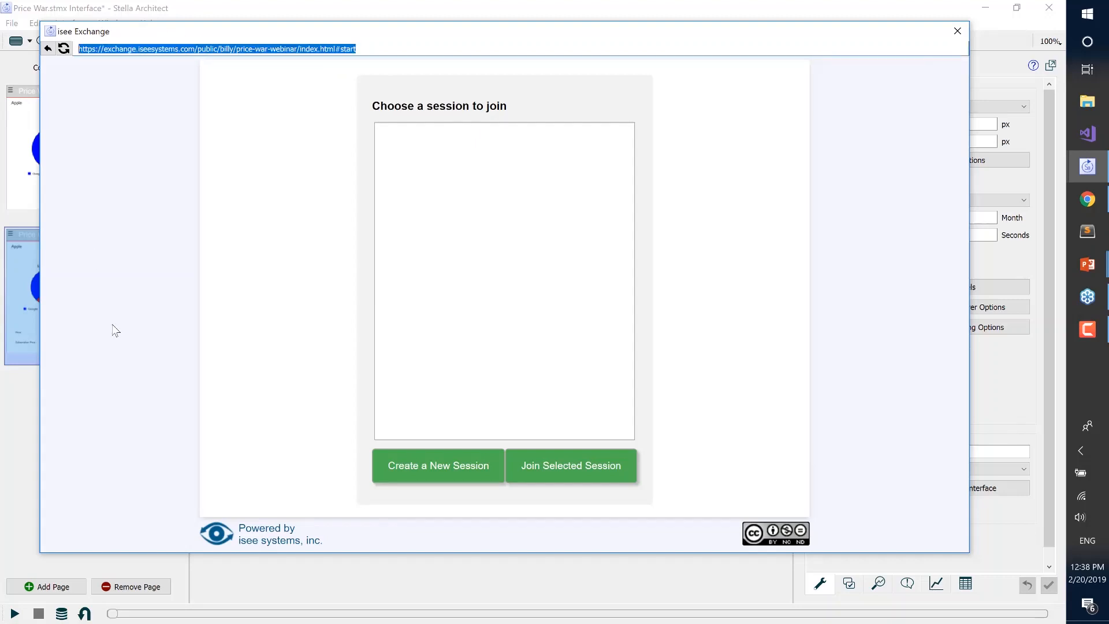
# Switch to Chrome, close the first old Price War tab, and load the copied price-war-webinar address in the remaining one
pyautogui.hotkey('alt', 'Tab')
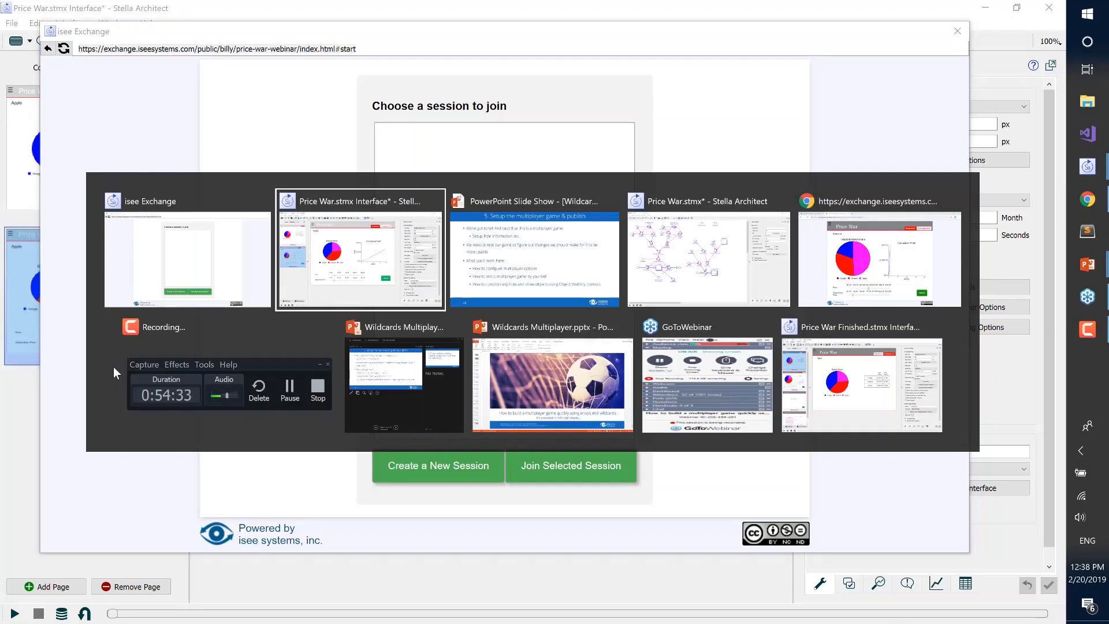
pyautogui.hotkey('alt', 'Tab')
pyautogui.hotkey('alt', 'Tab')
pyautogui.hotkey('alt', 'Tab')
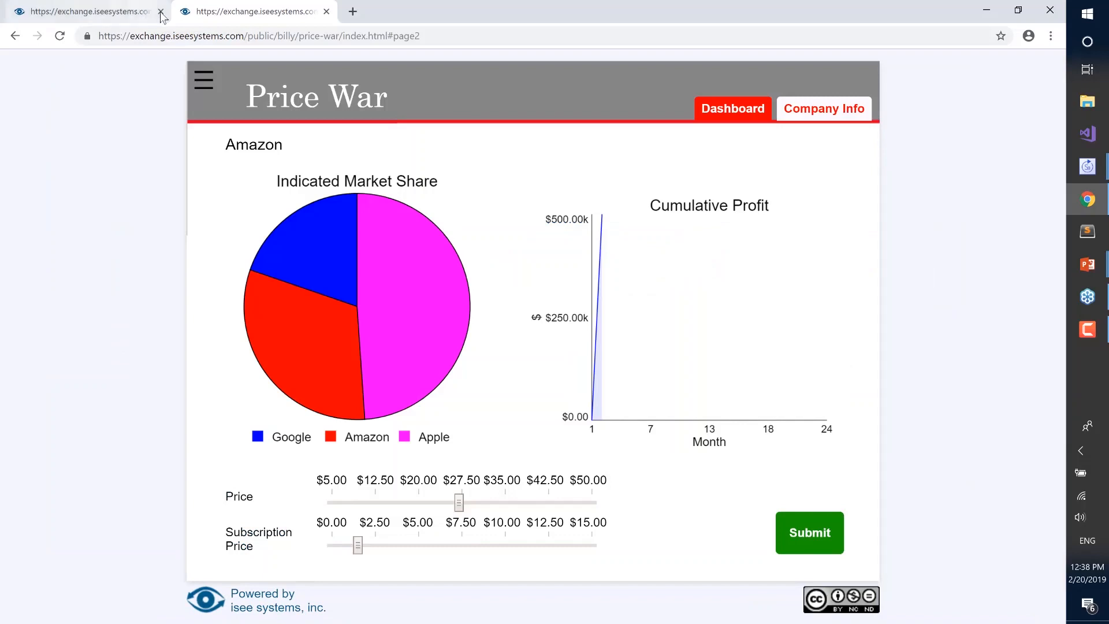
pyautogui.click(161, 11)
pyautogui.click(161, 36)
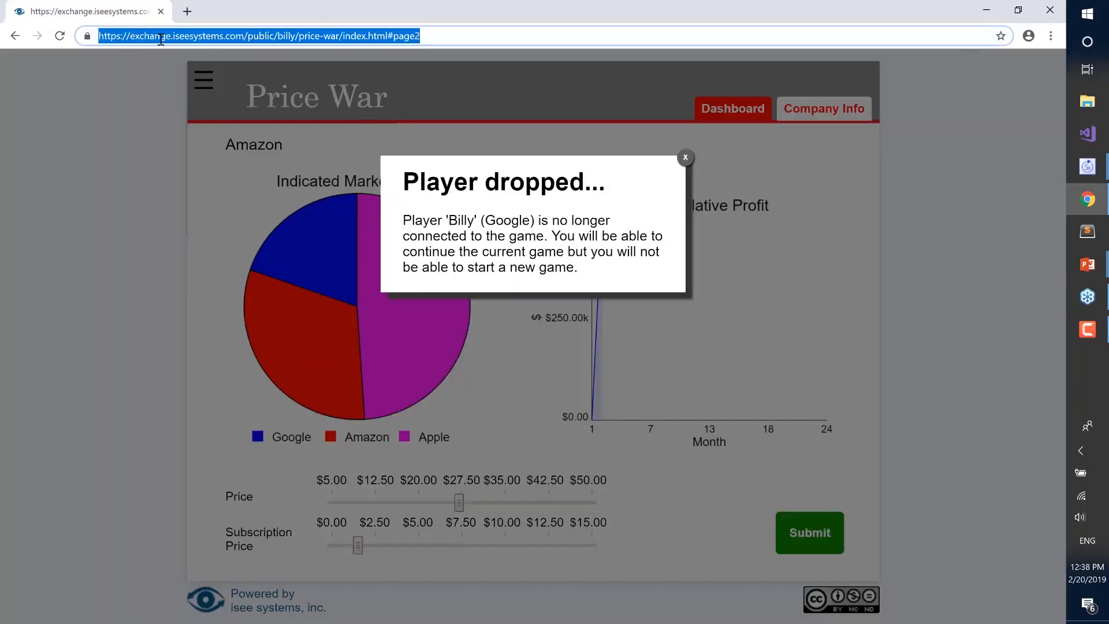
pyautogui.hotkey('ctrl', 'v')
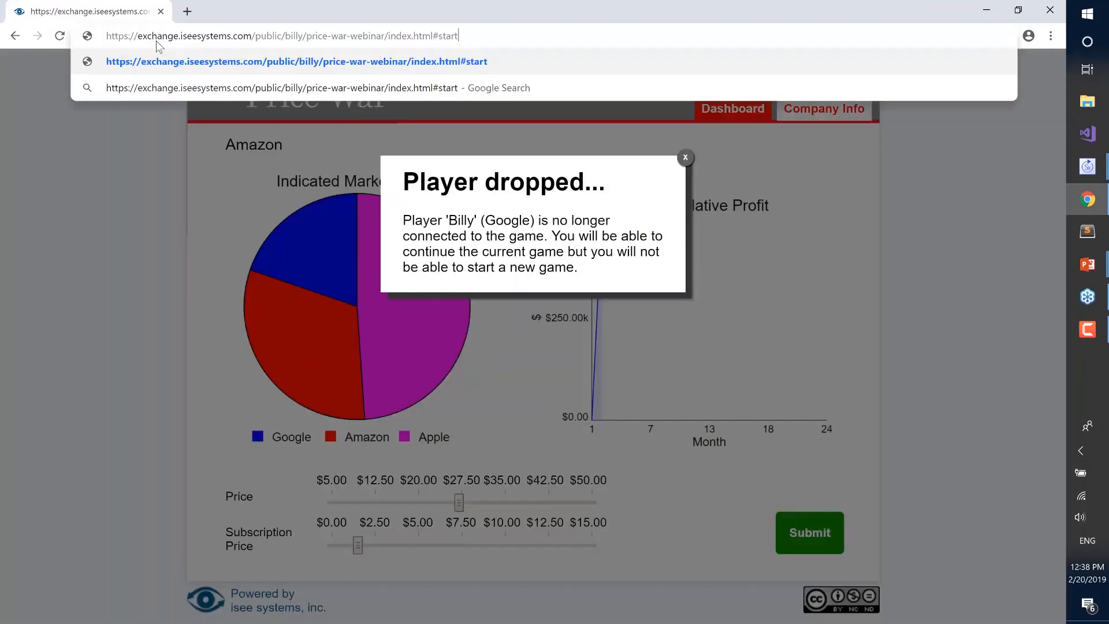
pyautogui.press('Return')
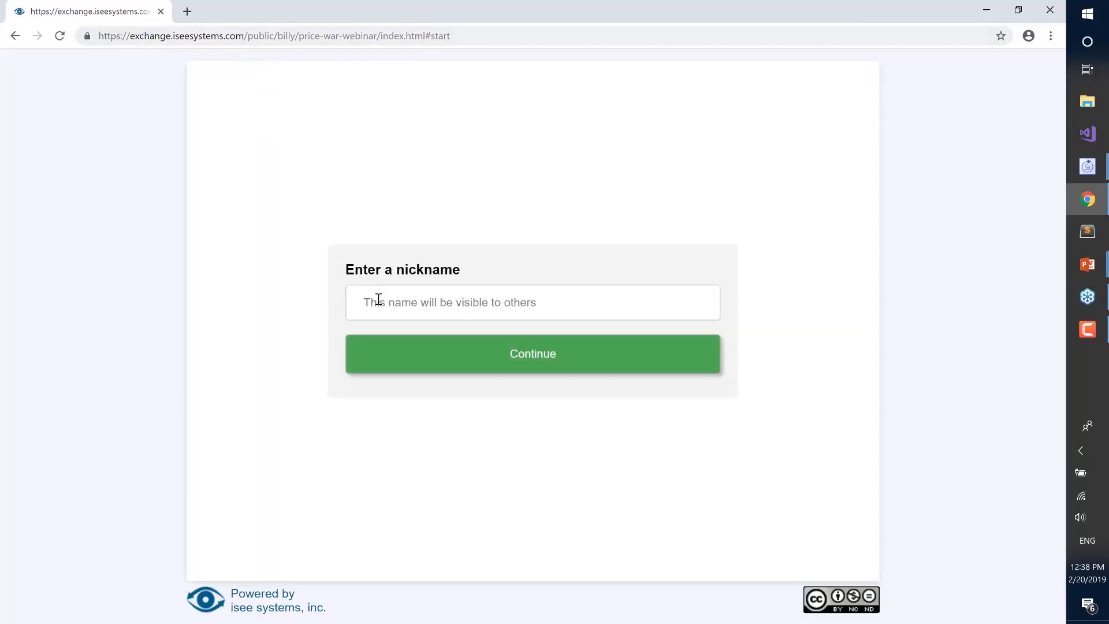
# Enter the first player's nickname and create a new game session named after that player
pyautogui.click(380, 300)
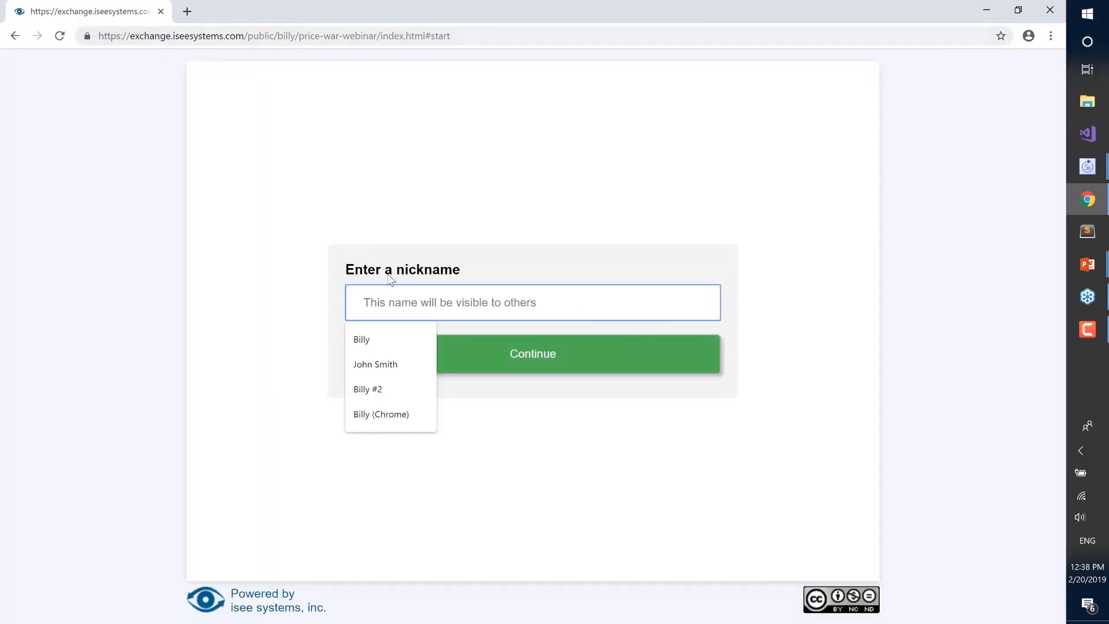
pyautogui.click(383, 339)
pyautogui.click(435, 367)
pyautogui.click(438, 512)
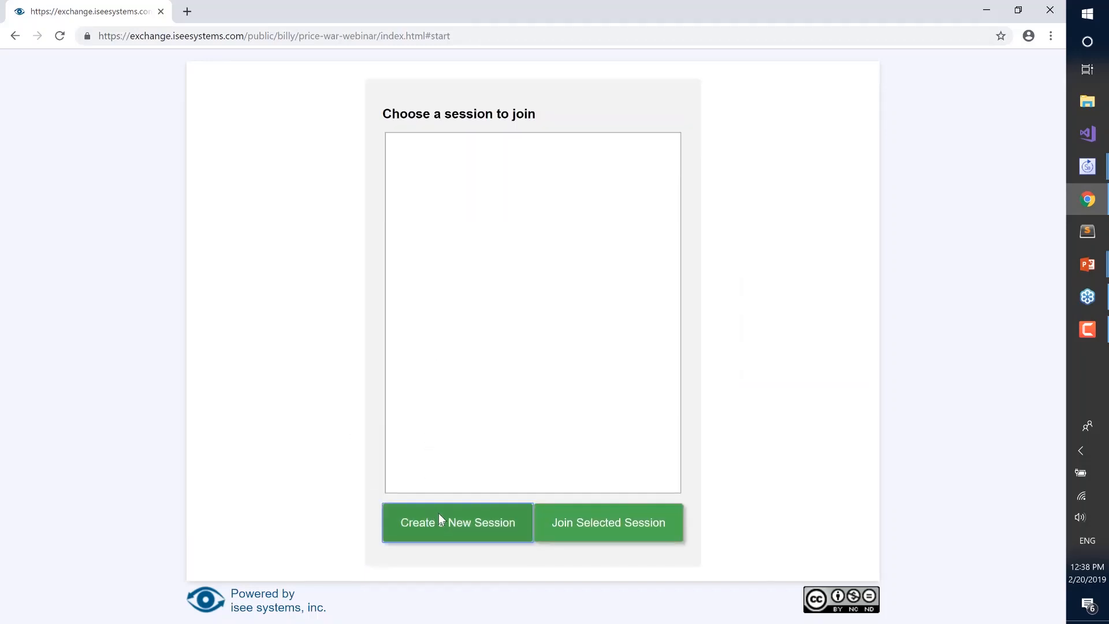
pyautogui.click(427, 296)
pyautogui.write('Billy')
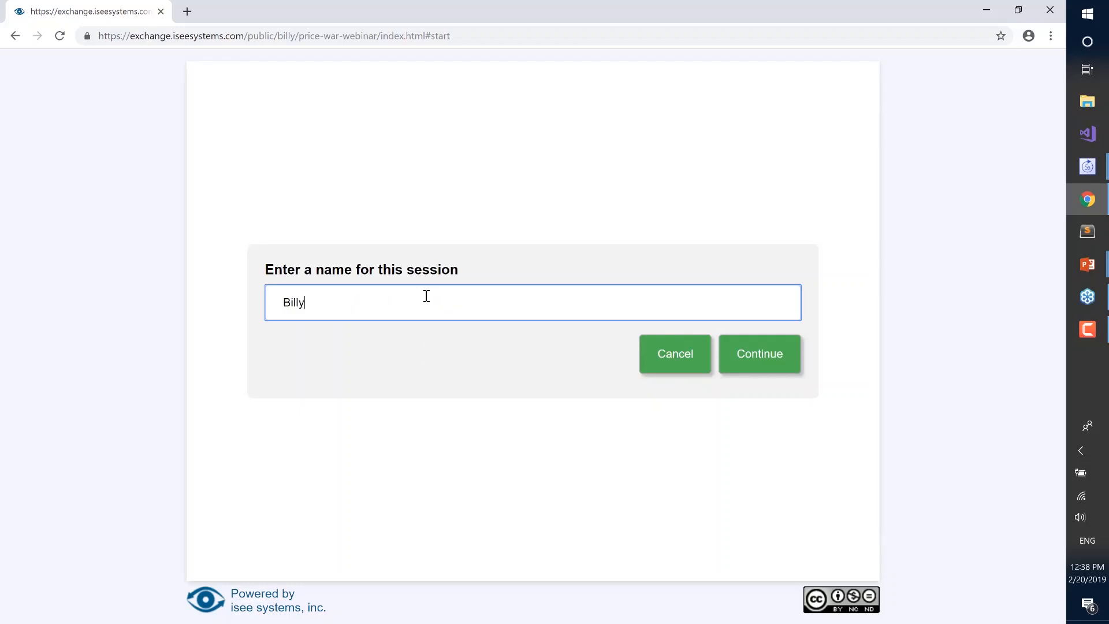
pyautogui.press('Return')
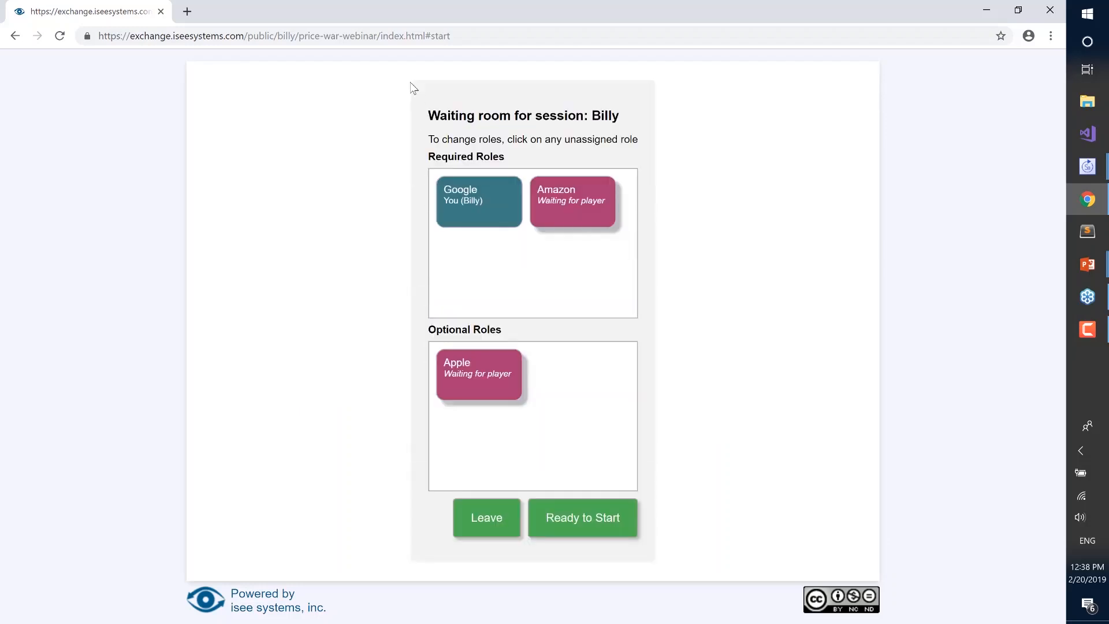
# Load the same game address in a second browser tab, enter another player's nickname, and join the existing session
pyautogui.click(188, 13)
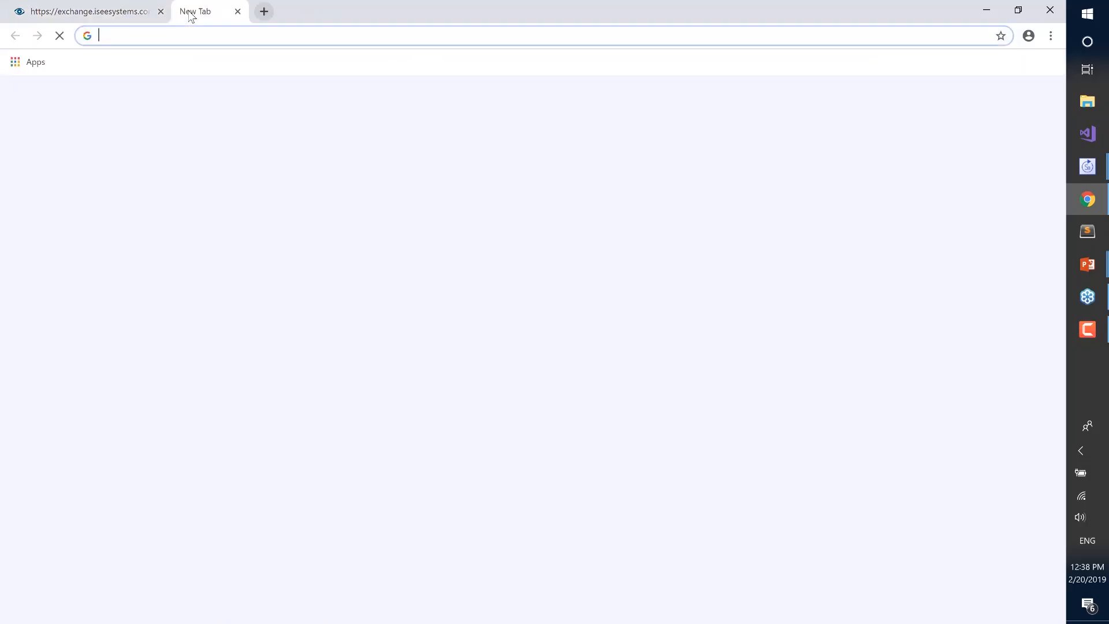
pyautogui.hotkey('ctrl', 'v')
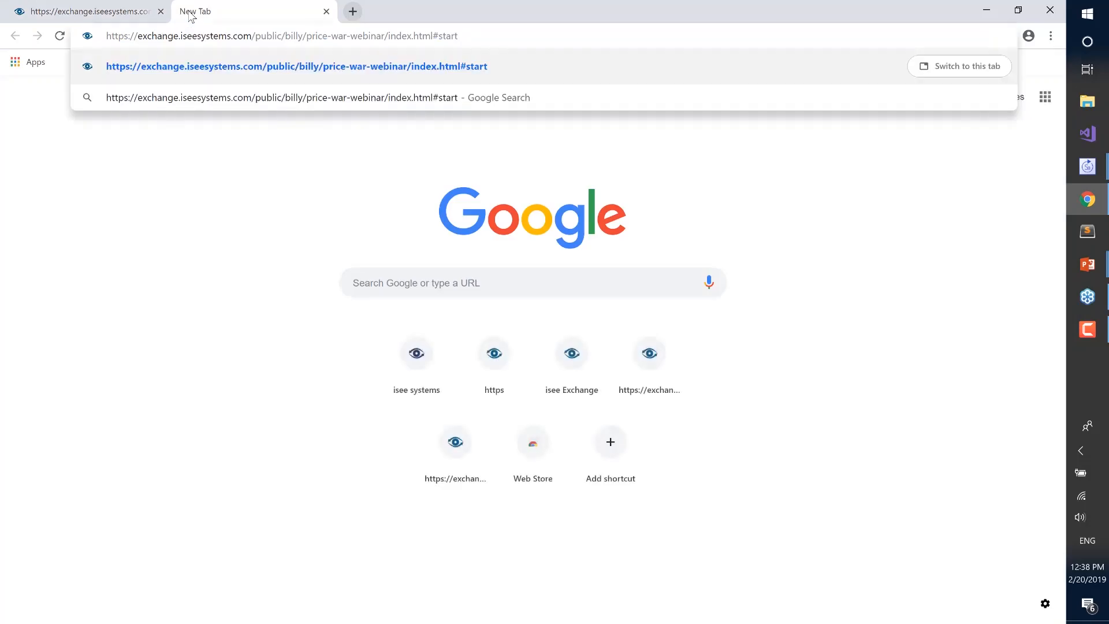
pyautogui.press('Return')
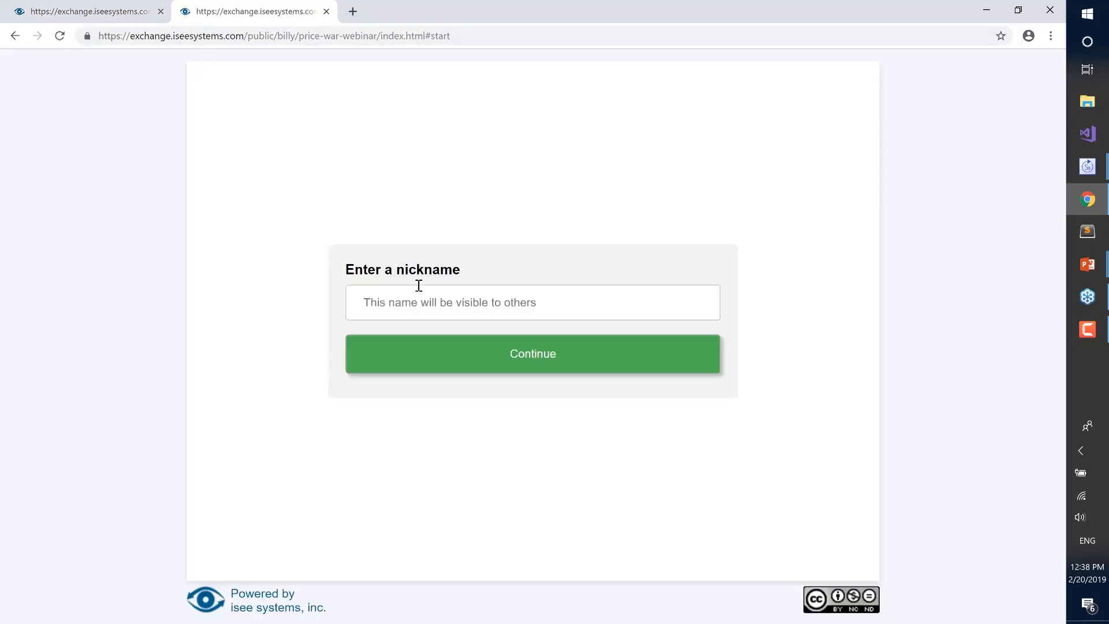
pyautogui.click(418, 286)
pyautogui.click(400, 361)
pyautogui.click(488, 354)
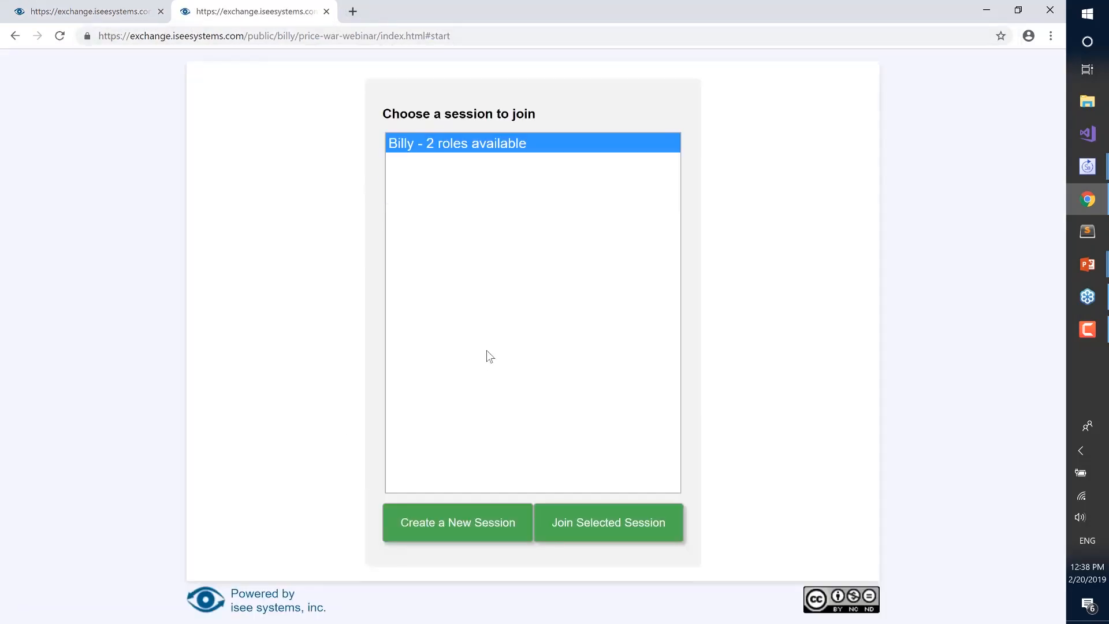
pyautogui.click(605, 524)
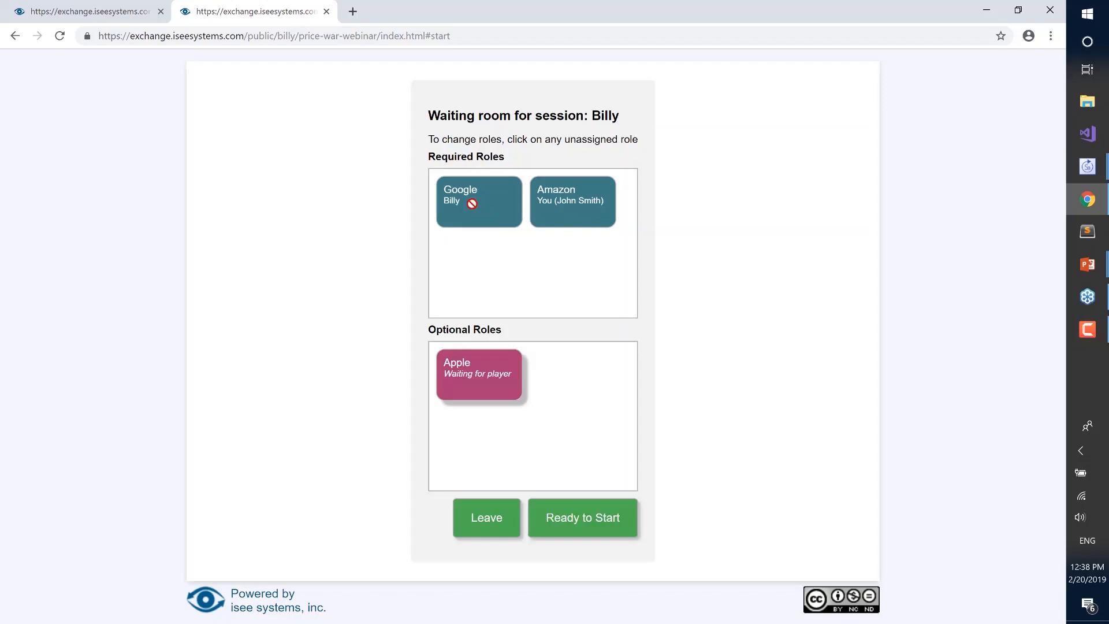
# Mark the Amazon player and the Google player as ready to start the game
pyautogui.click(574, 528)
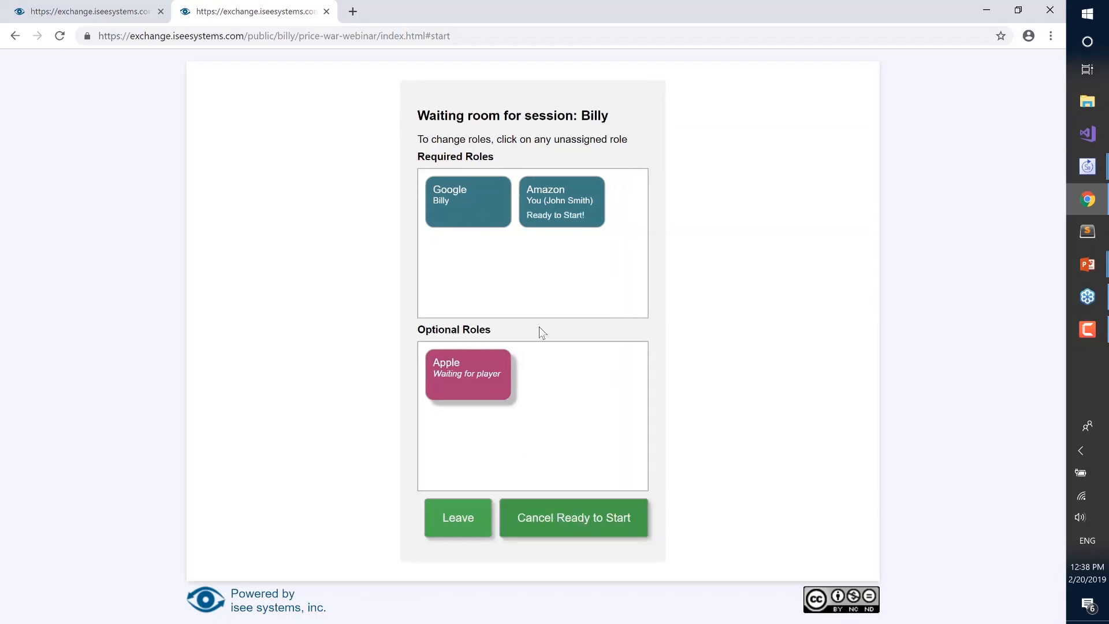
pyautogui.click(93, 11)
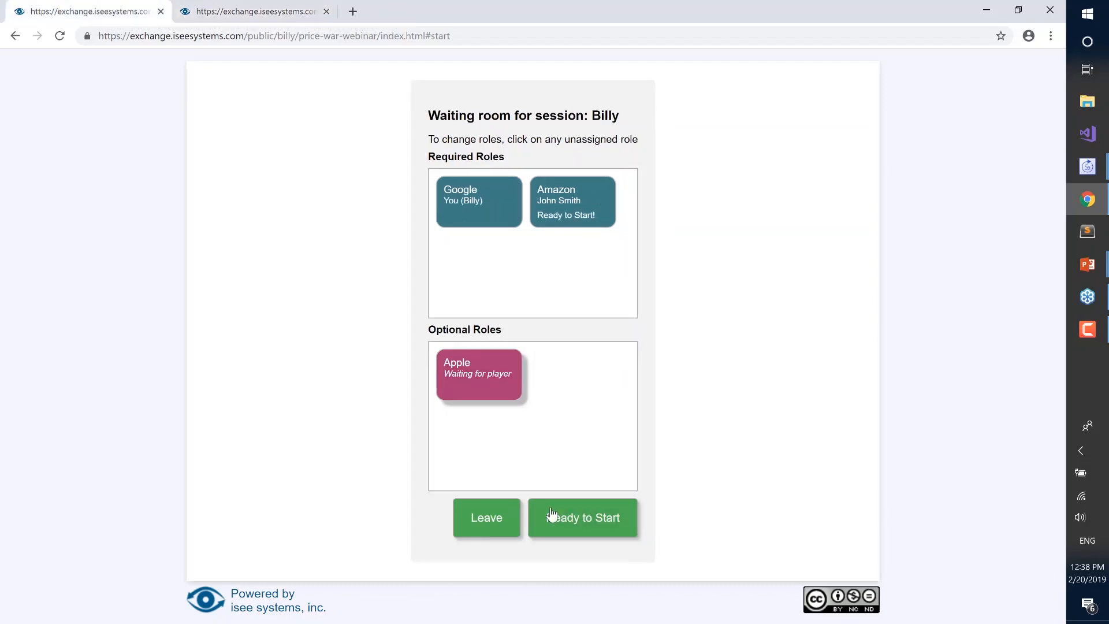
pyautogui.click(551, 516)
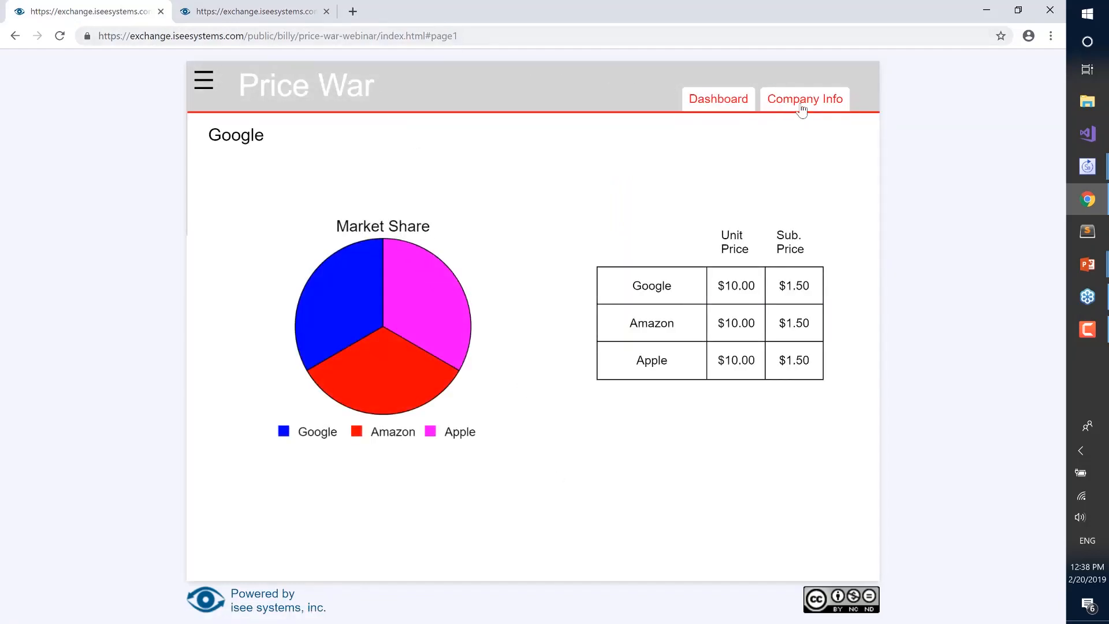
# Set Amazon's price to slightly below $27.50 and Google's price to $40.50 on their dashboards, and compare the two players' dashboards
pyautogui.click(280, 13)
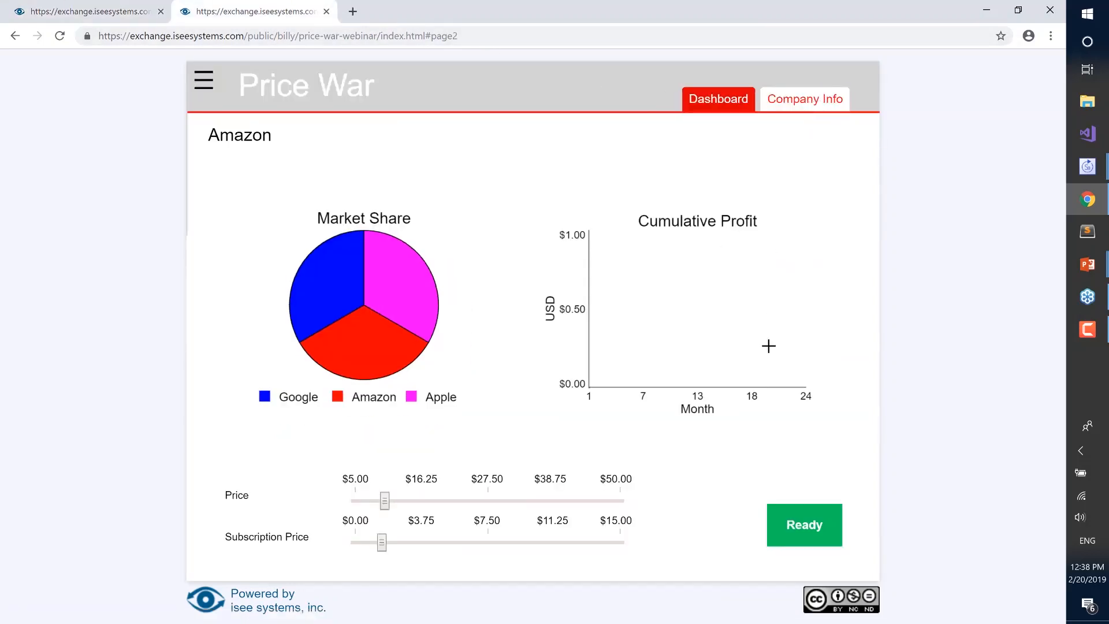
pyautogui.moveTo(465, 499); pyautogui.dragTo(474, 500)
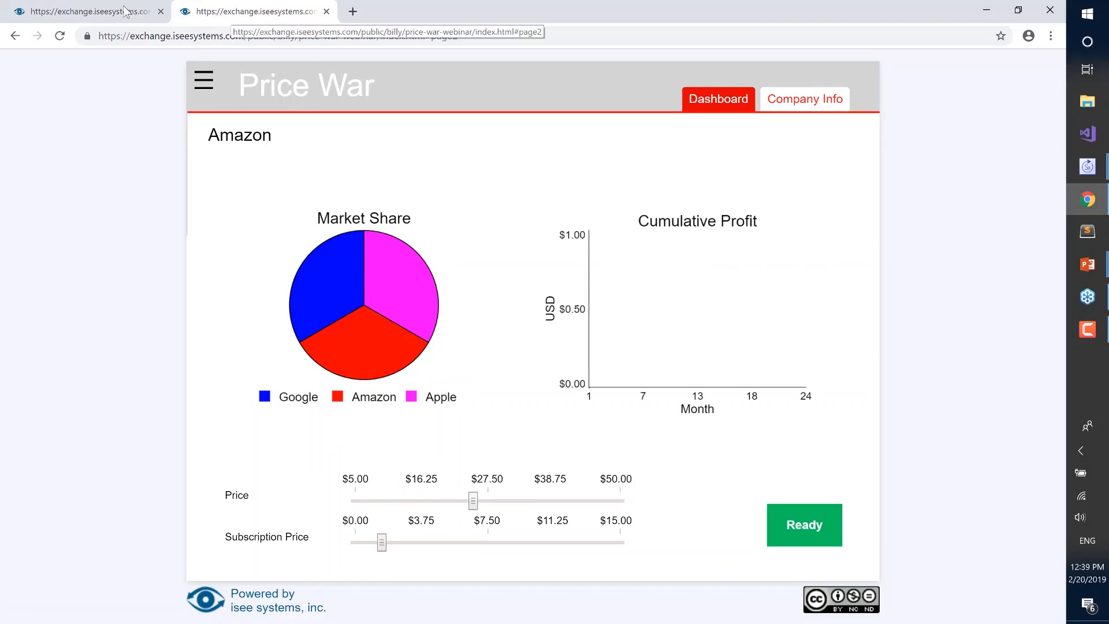
pyautogui.click(101, 8)
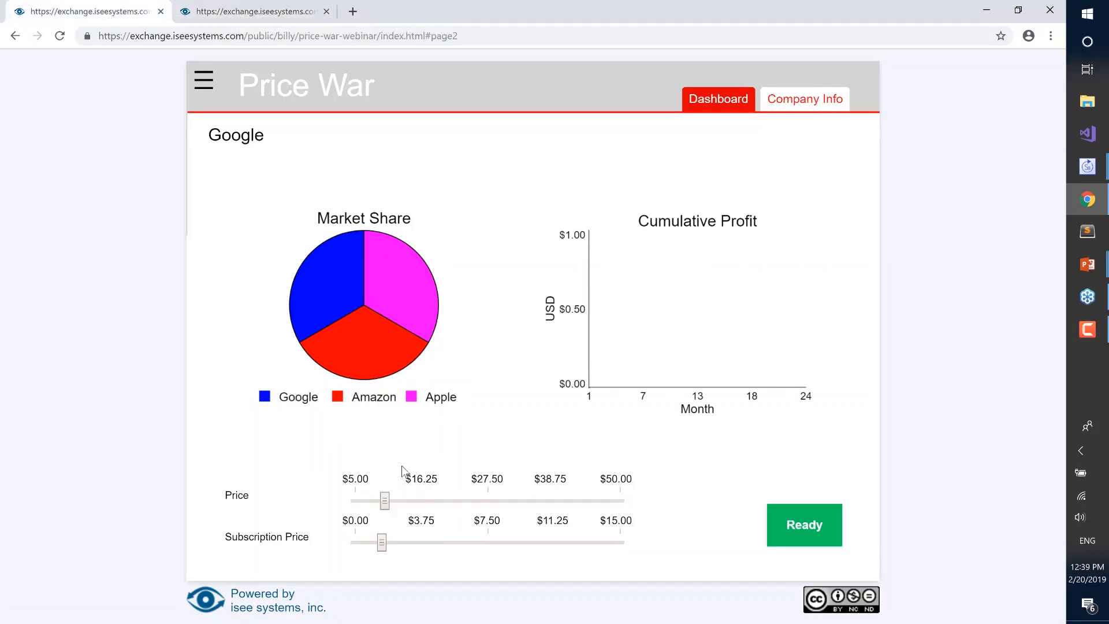
pyautogui.moveTo(388, 503)
pyautogui.moveTo(388, 504); pyautogui.dragTo(566, 510)
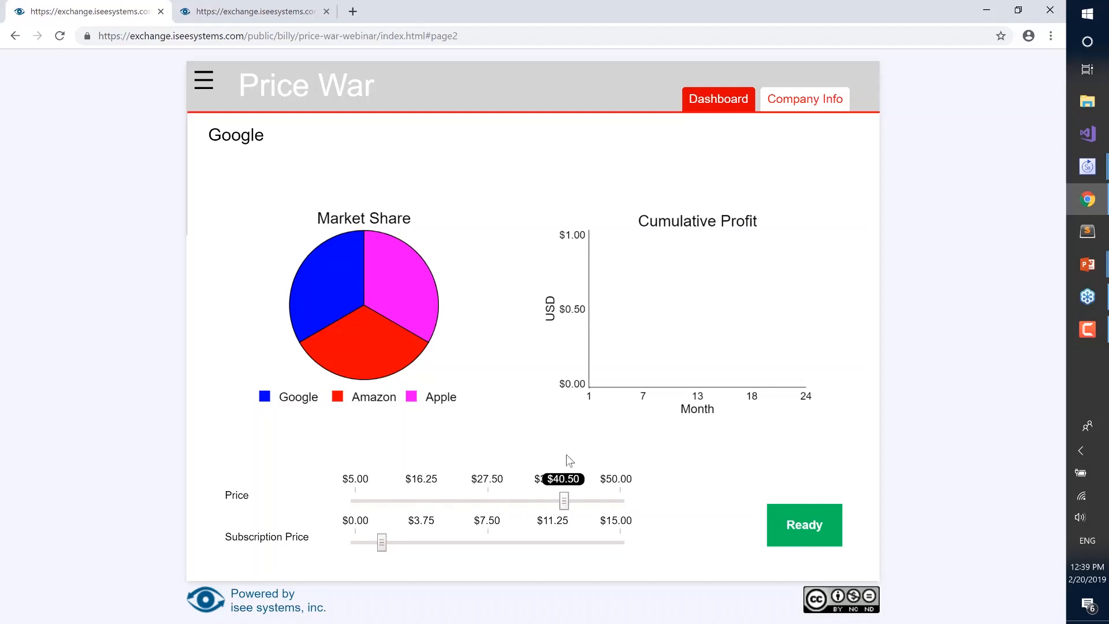
pyautogui.click(271, 12)
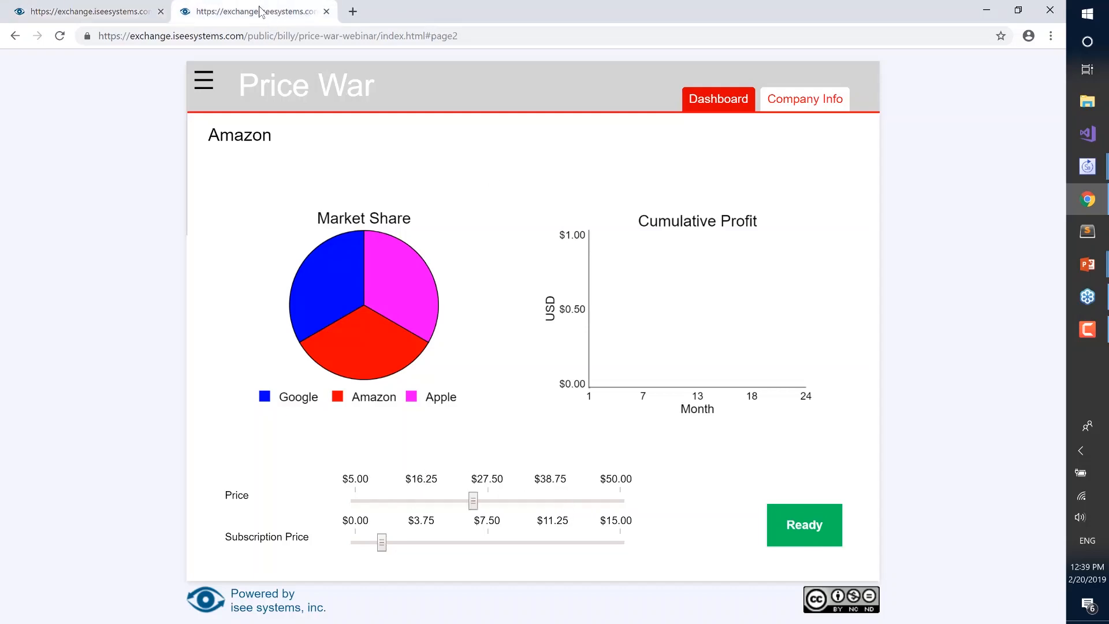
pyautogui.click(108, 12)
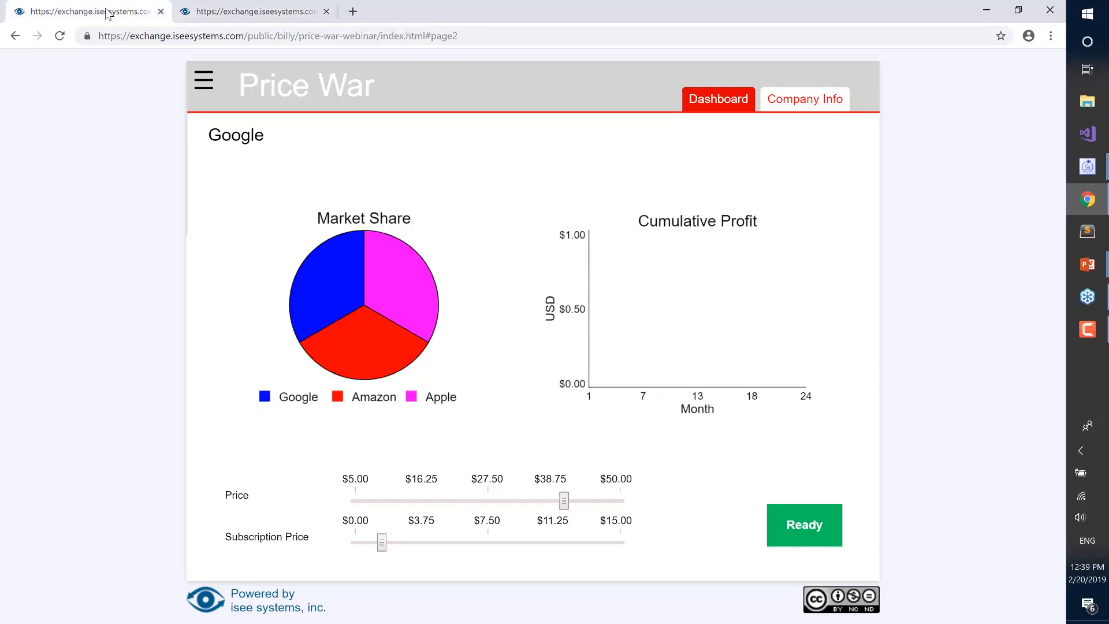
# Submit the pricing decisions as ready for Google and for Amazon to advance the game
pyautogui.click(798, 524)
pyautogui.click(291, 9)
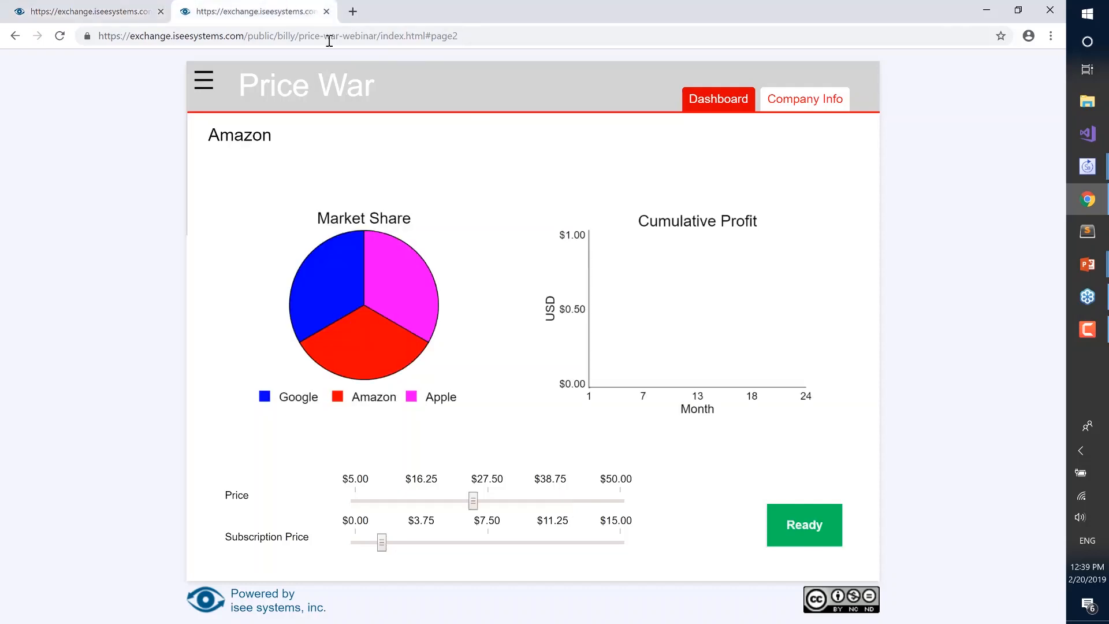
pyautogui.click(803, 521)
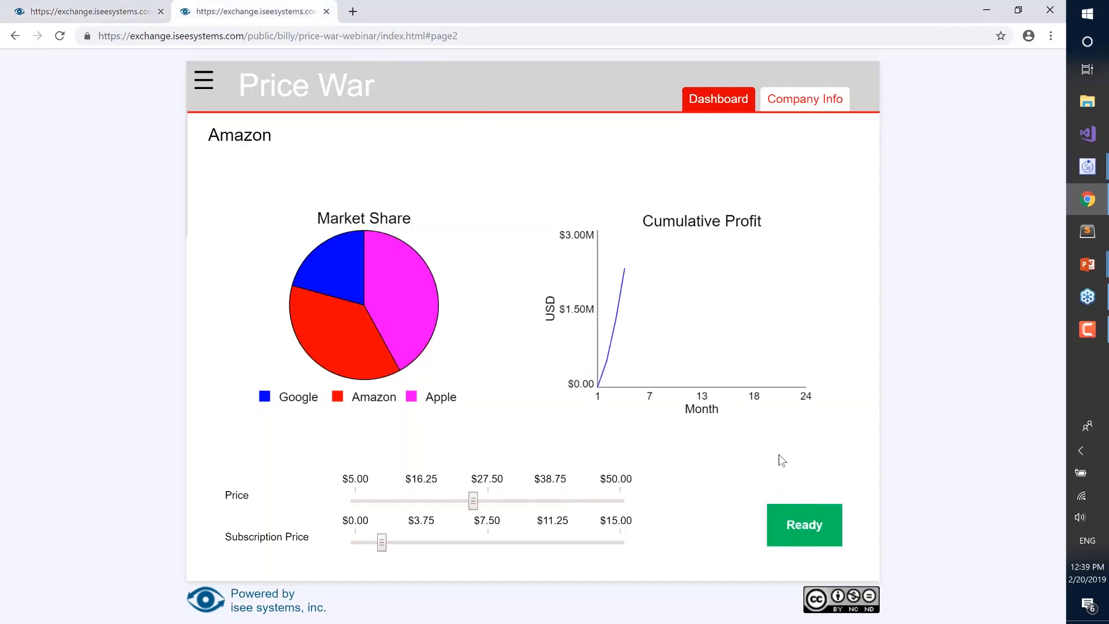